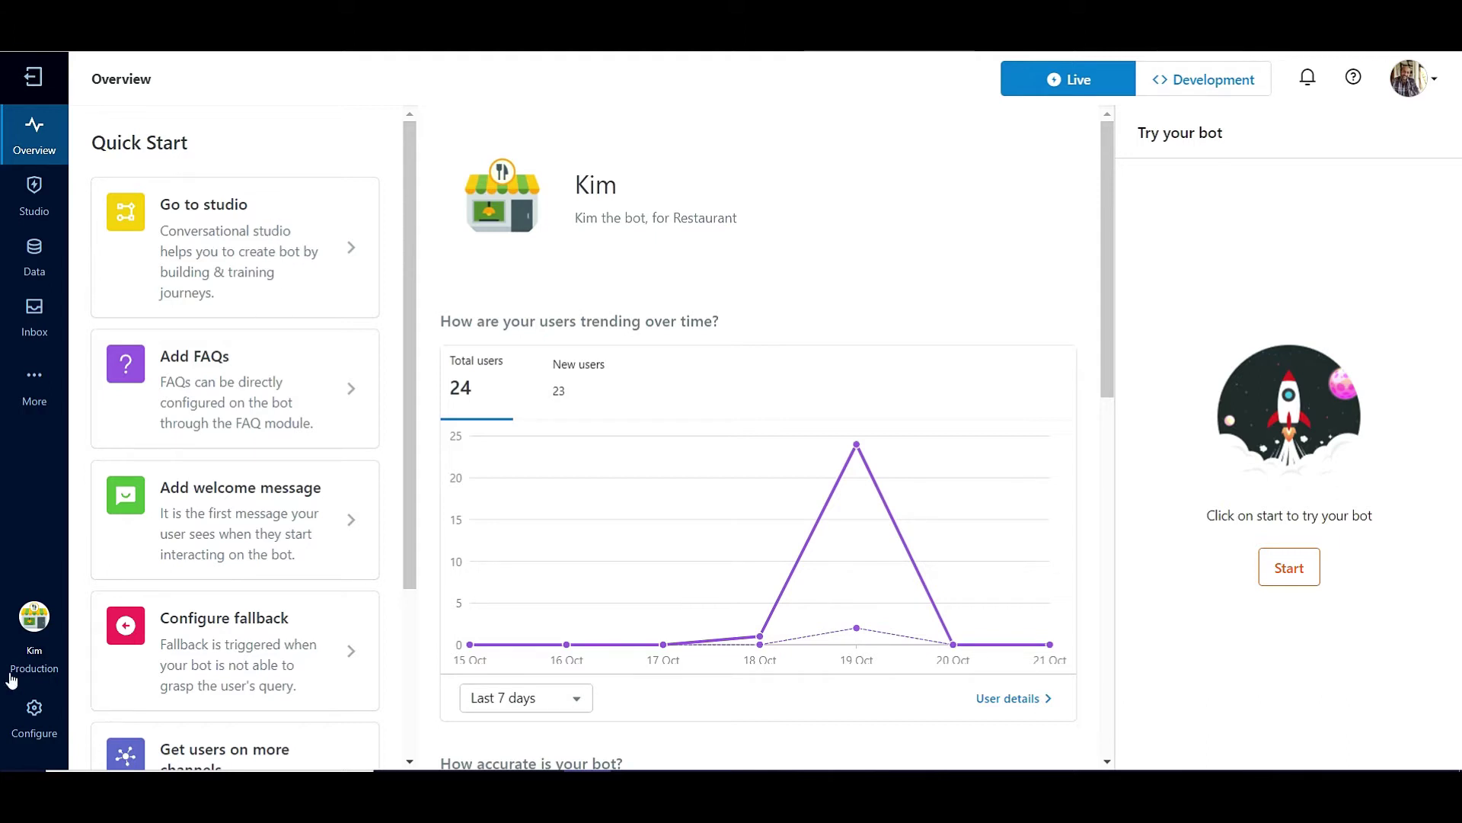
Review the bot's users and roles under Access controls, then open the Inbox Chats overview
{"action": "left_click", "coordinate": [34, 720]}
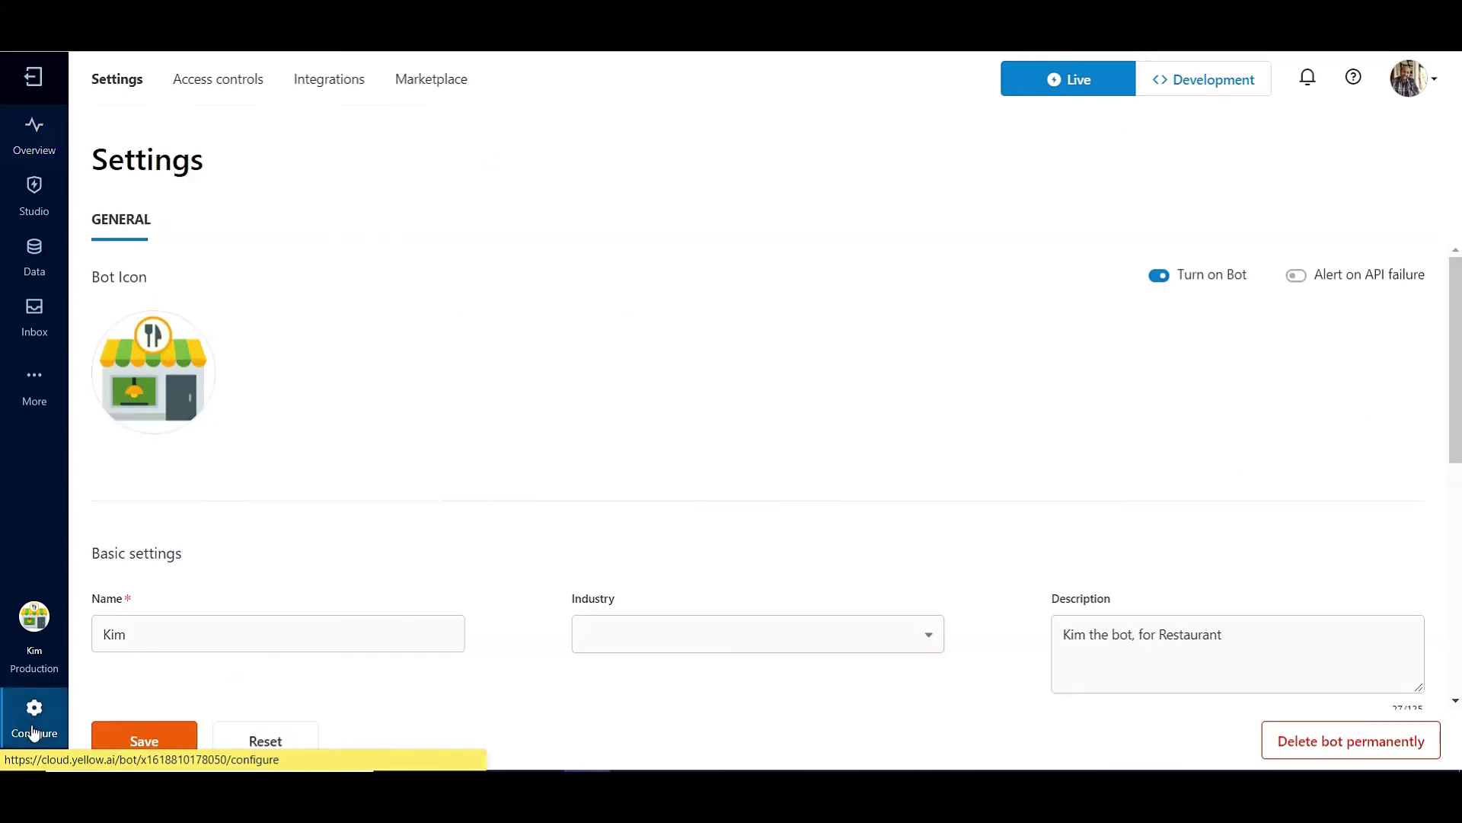
{"action": "left_click", "coordinate": [202, 84]}
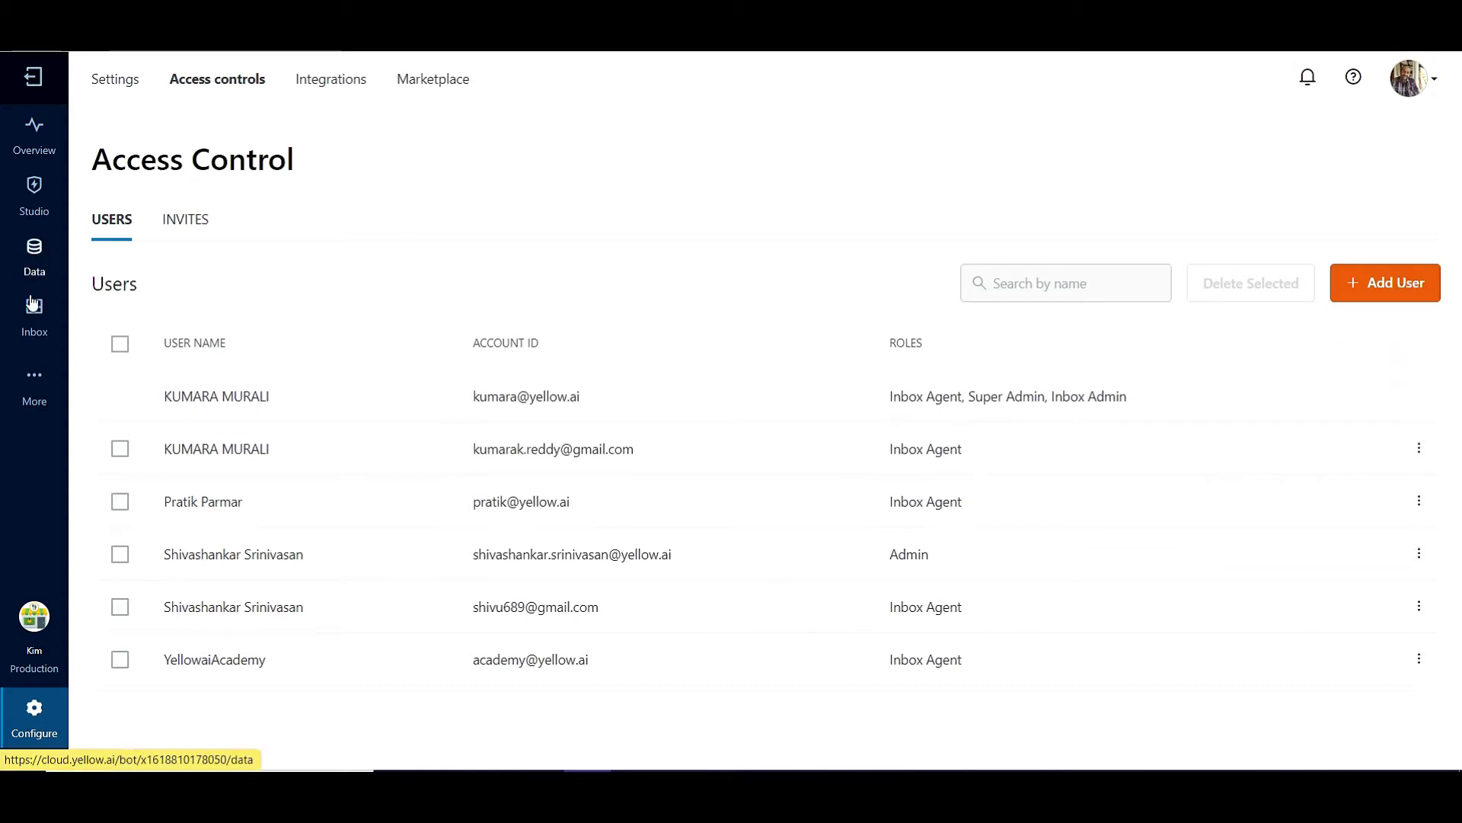
{"action": "mouse_move", "coordinate": [34, 320]}
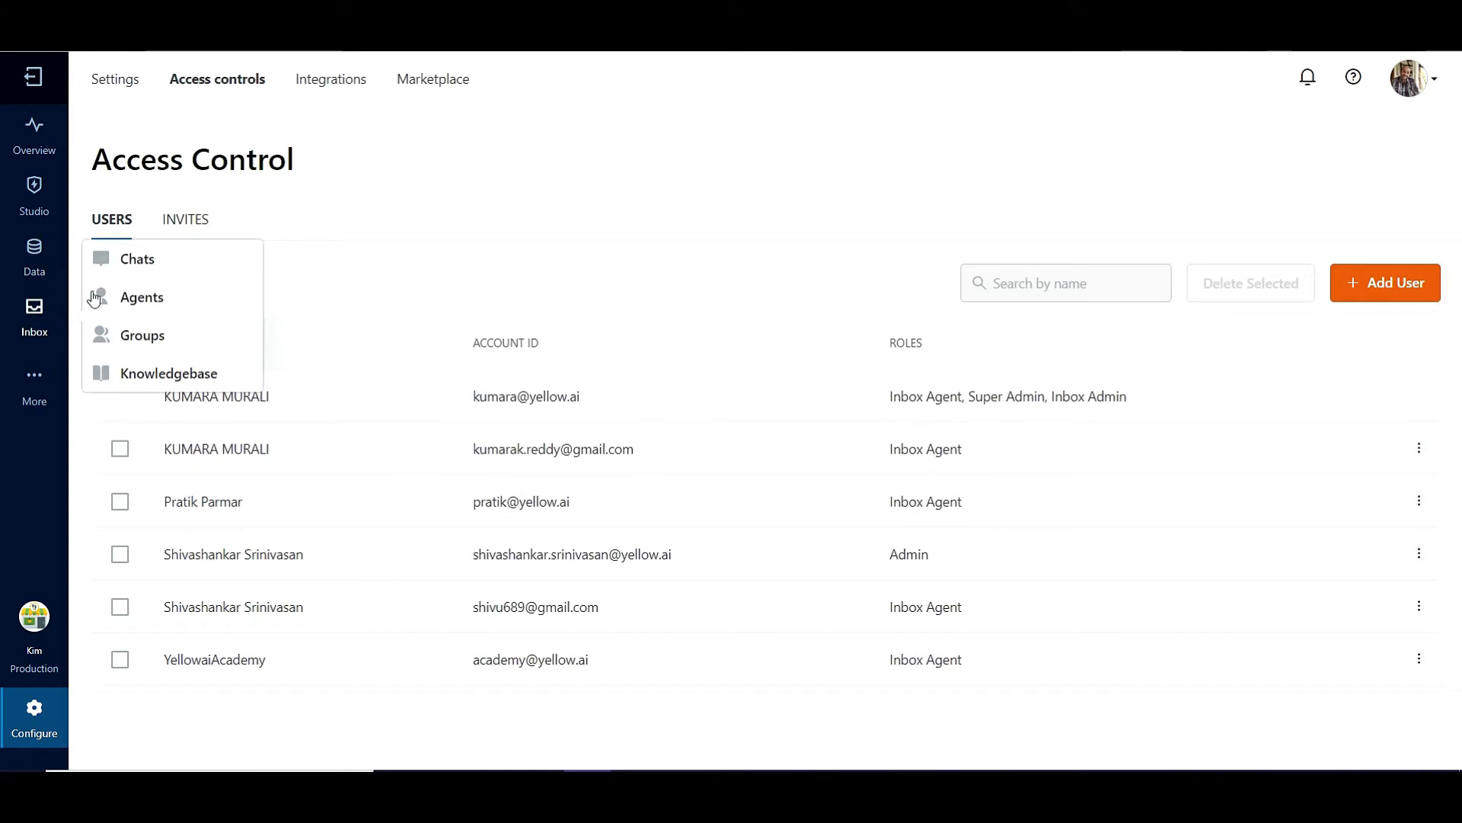
{"action": "left_click", "coordinate": [129, 262]}
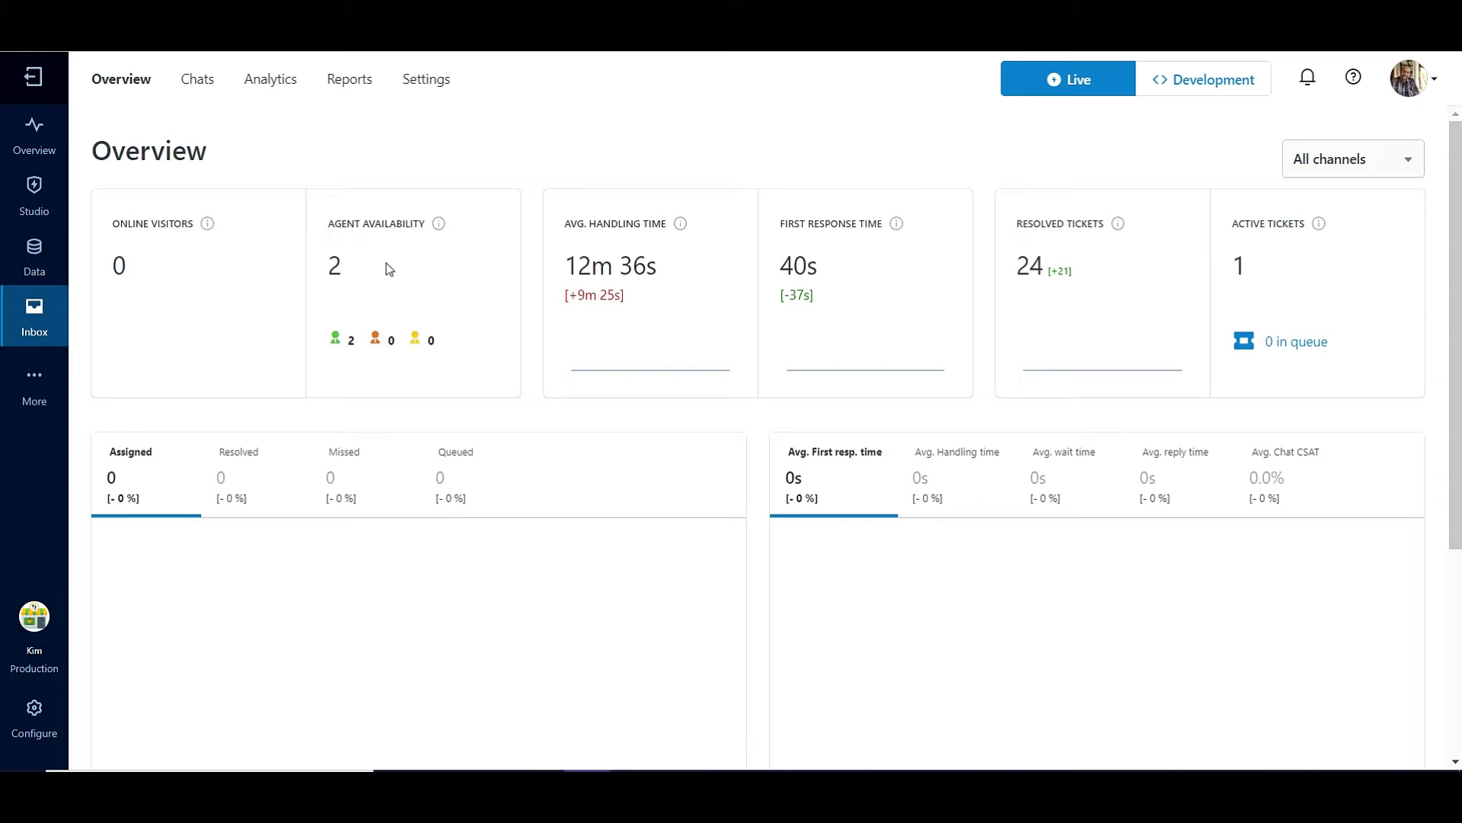
Show the agent availability status options from the account avatar menu
{"action": "mouse_move", "coordinate": [438, 224]}
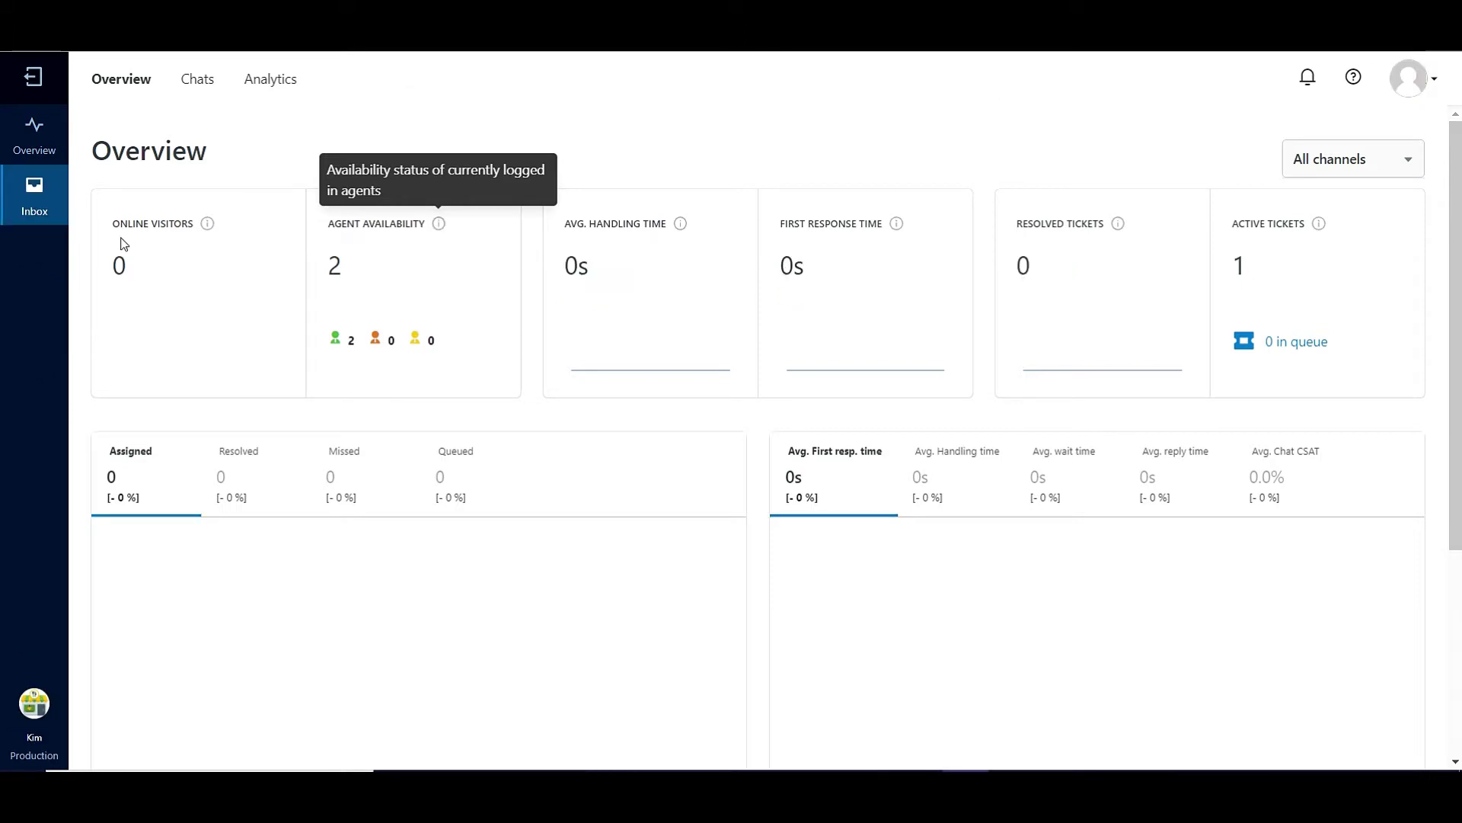
{"action": "left_click", "coordinate": [1412, 95]}
{"action": "left_click", "coordinate": [1314, 217]}
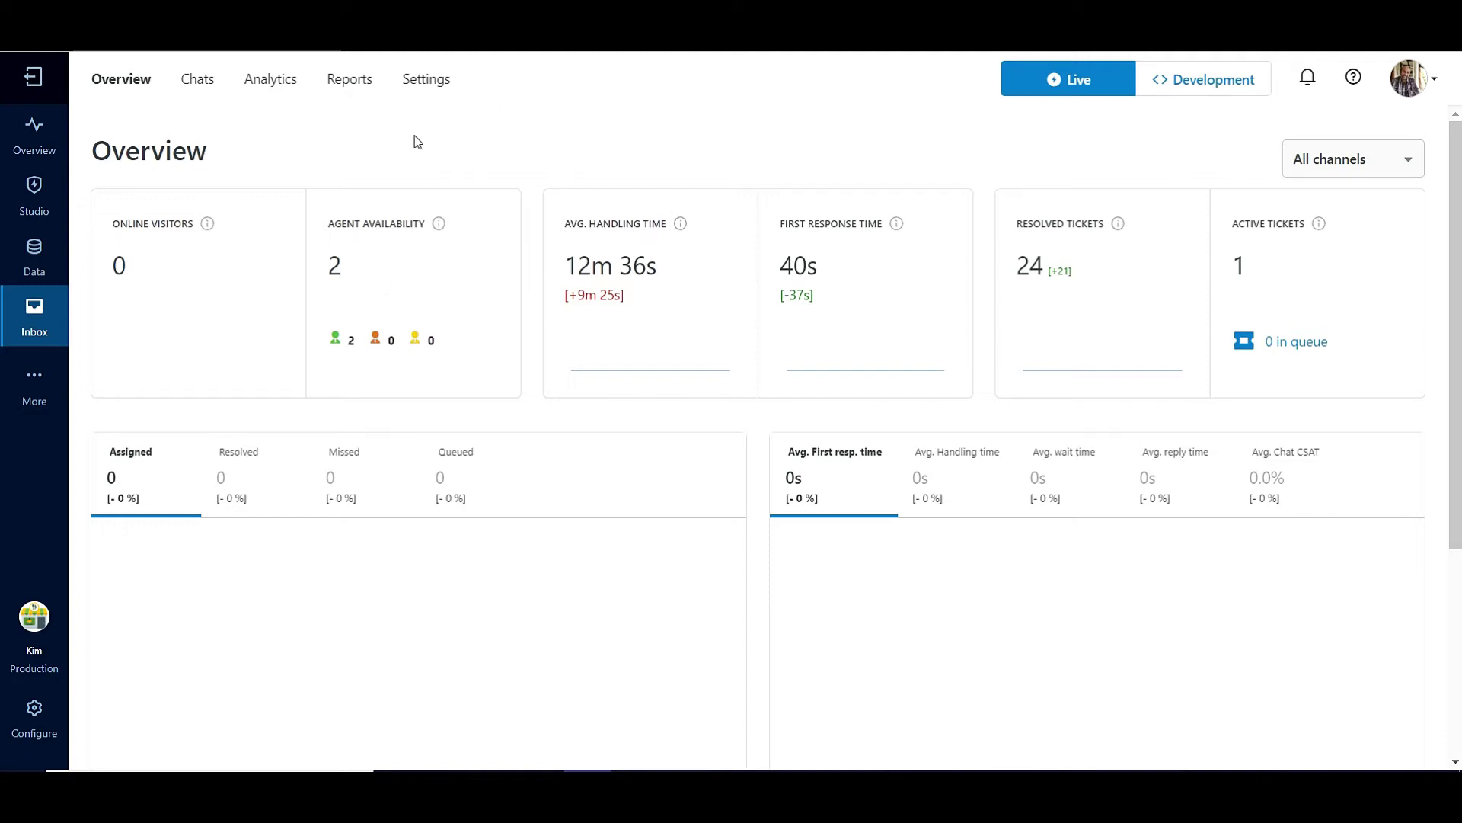
Inspect an agent's Maximum Concurrent Tickets of 2 in Agents configuration and cancel unchanged
{"action": "left_click", "coordinate": [427, 88]}
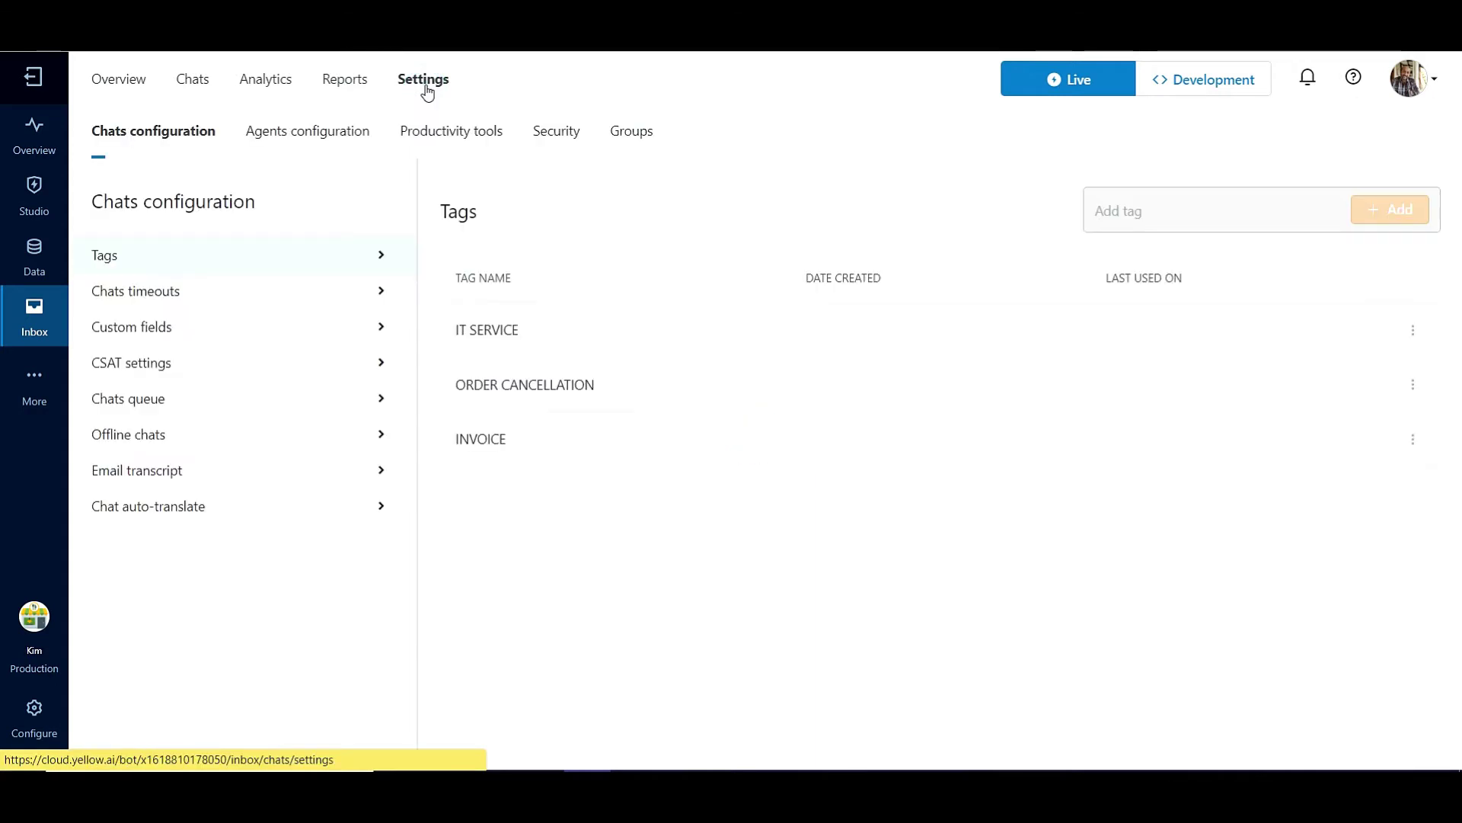
{"action": "left_click", "coordinate": [281, 135]}
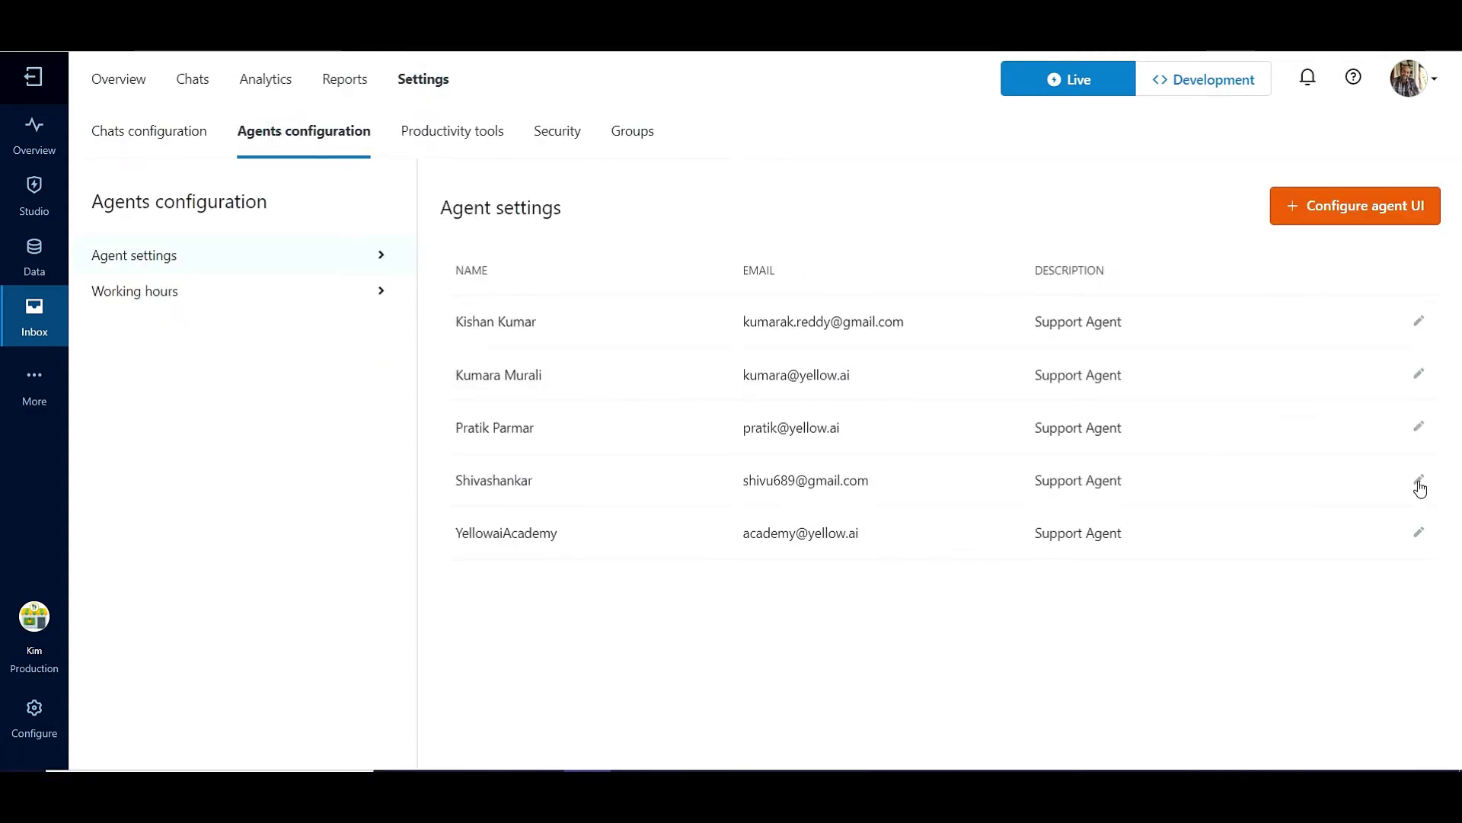
{"action": "left_click", "coordinate": [1418, 479]}
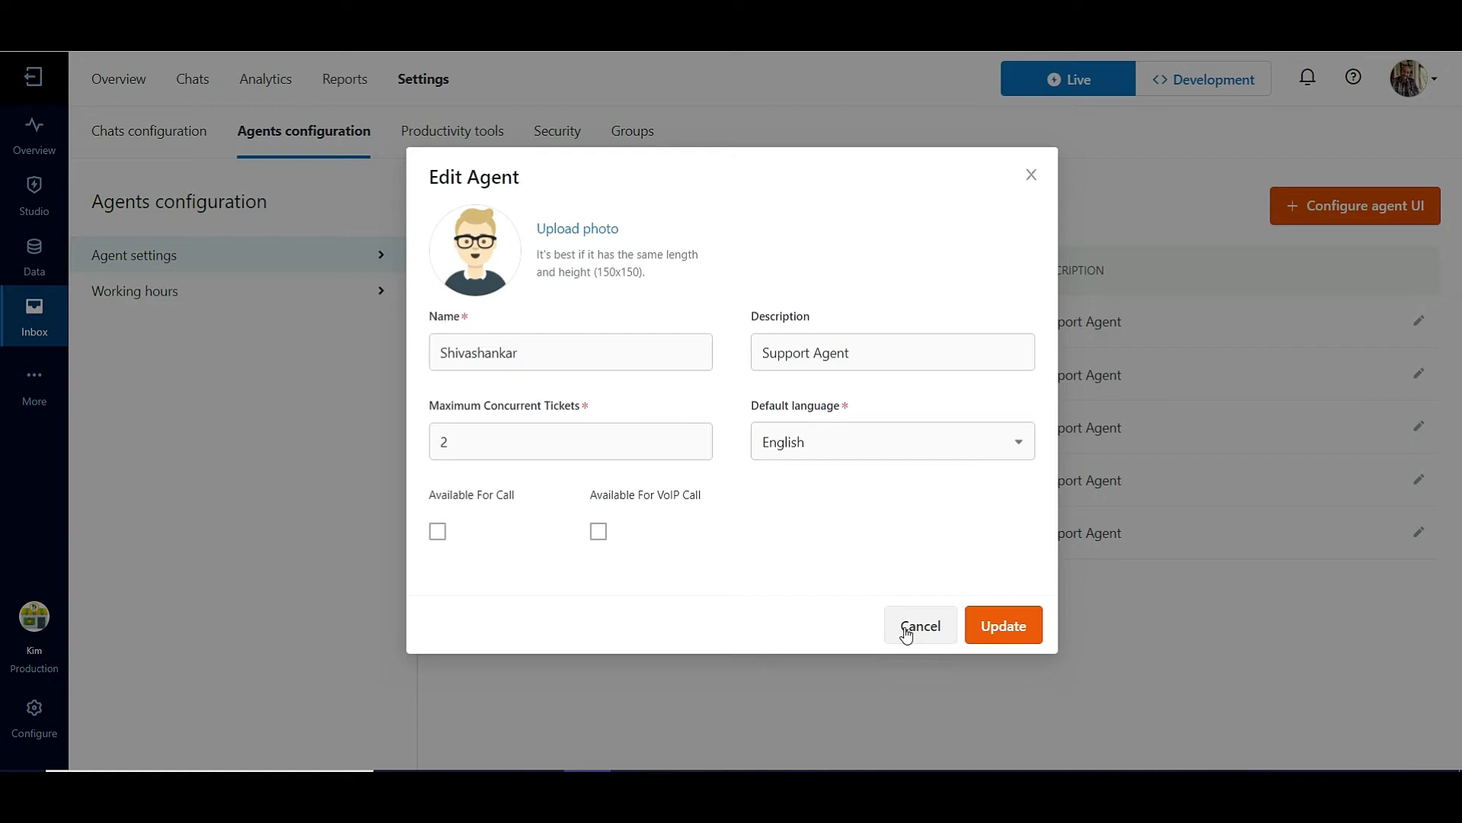
{"action": "left_click", "coordinate": [906, 634]}
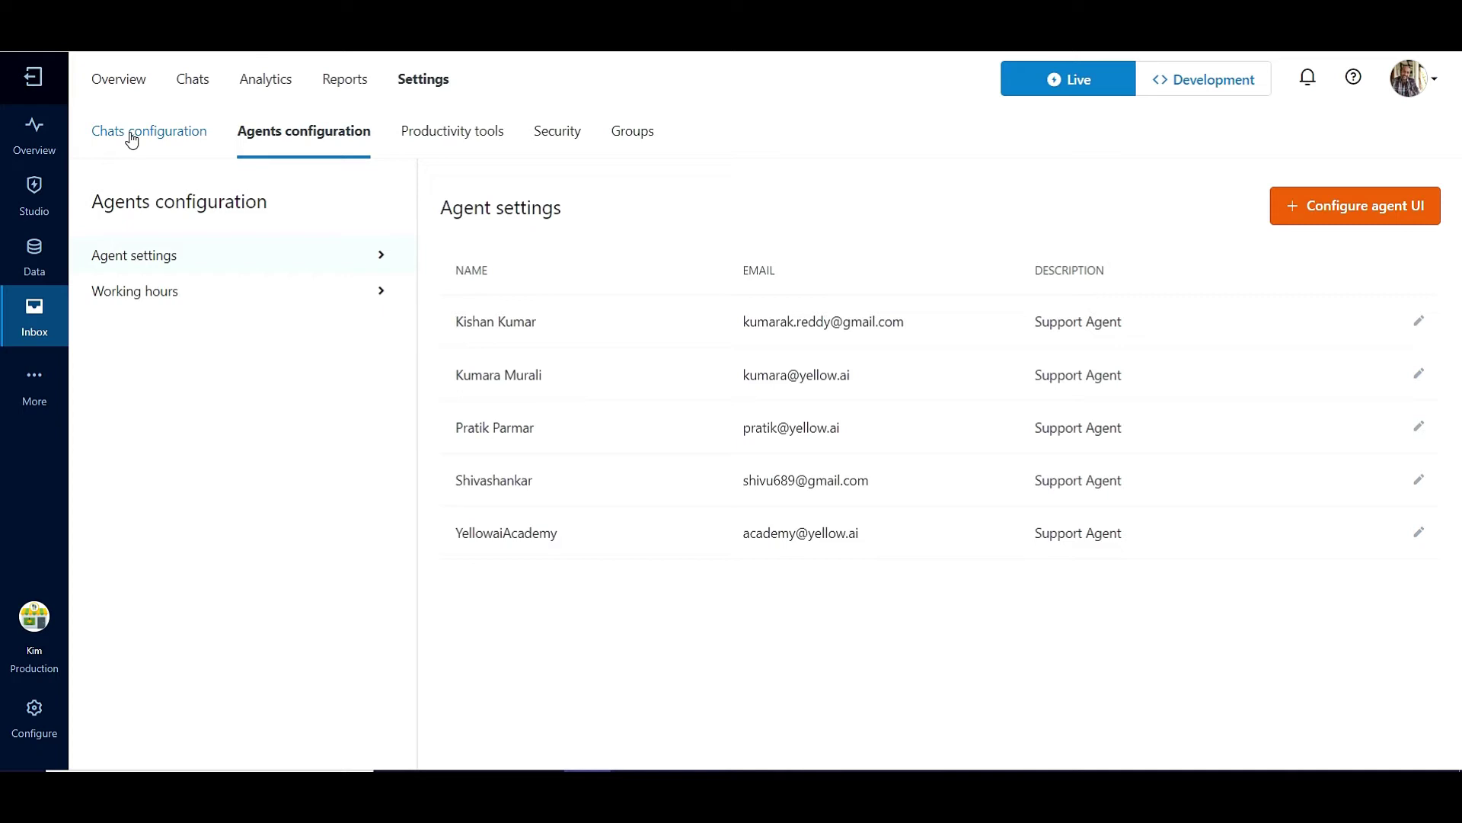
Turn on the Default group's chat queue, change its size from 2 to 1, and save
{"action": "left_click", "coordinate": [131, 138]}
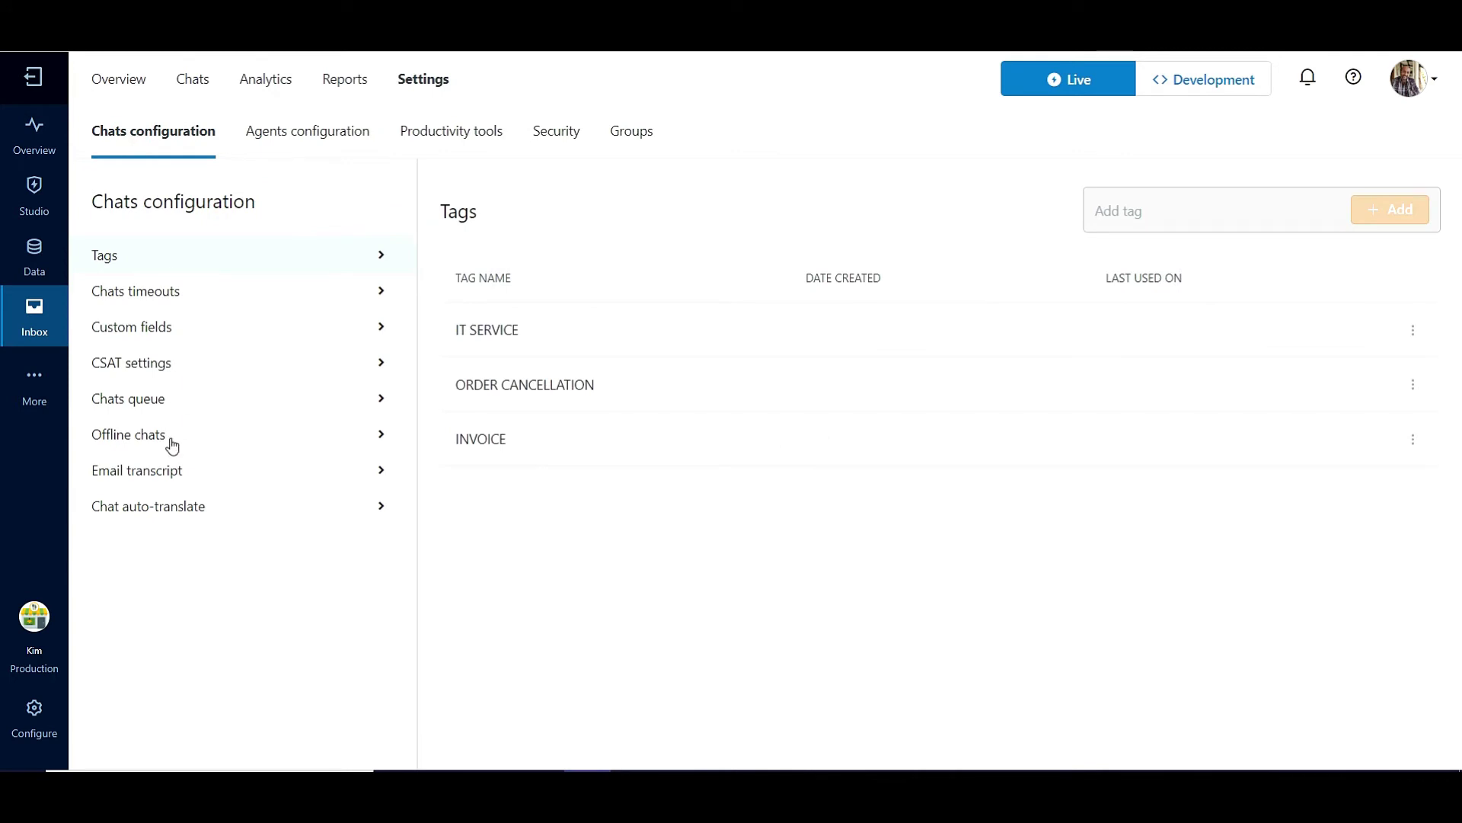
{"action": "left_click", "coordinate": [131, 402]}
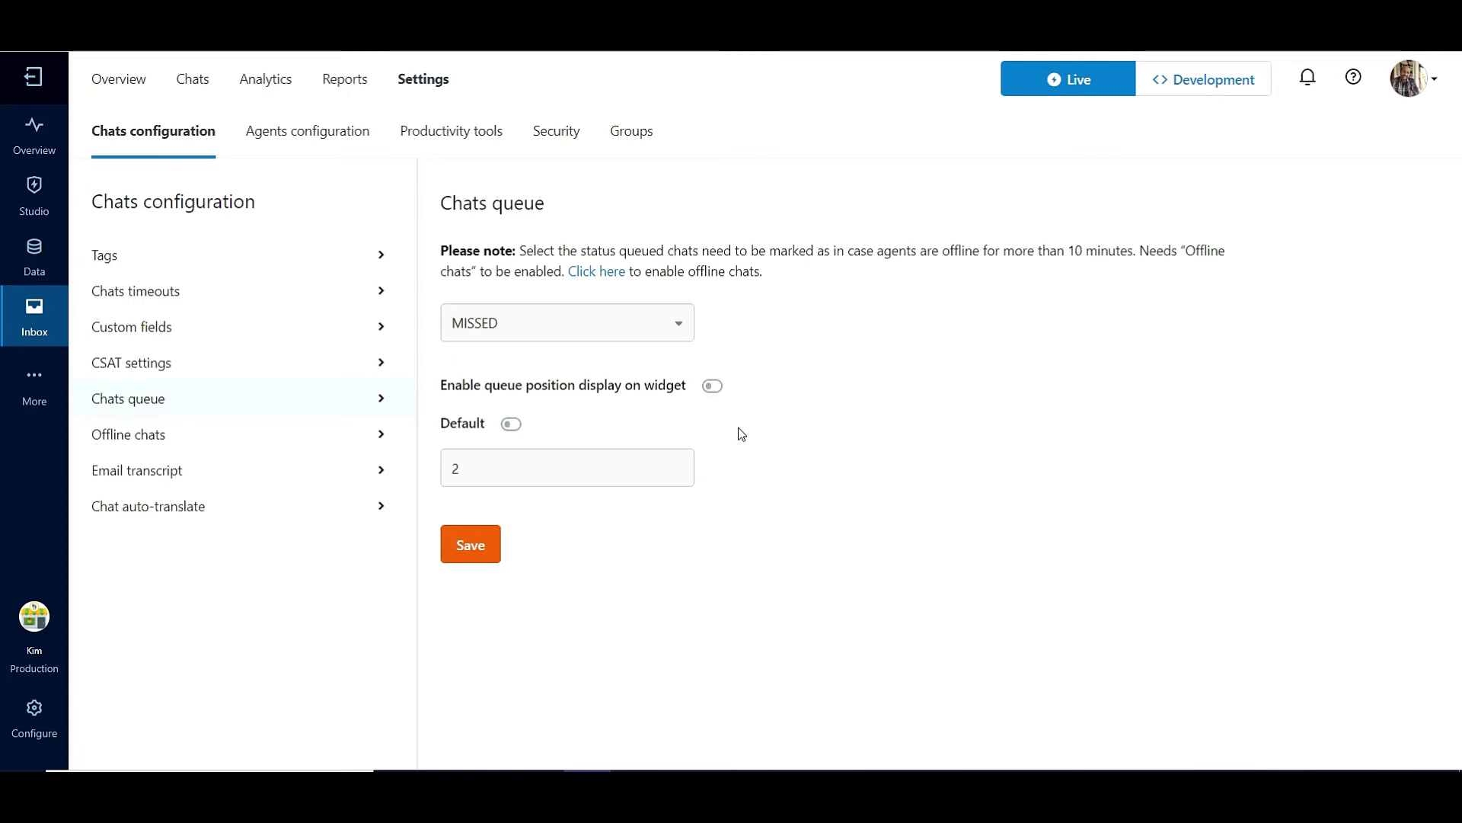
{"action": "left_click", "coordinate": [508, 426]}
{"action": "left_click", "coordinate": [480, 470]}
{"action": "left_click", "coordinate": [480, 470]}
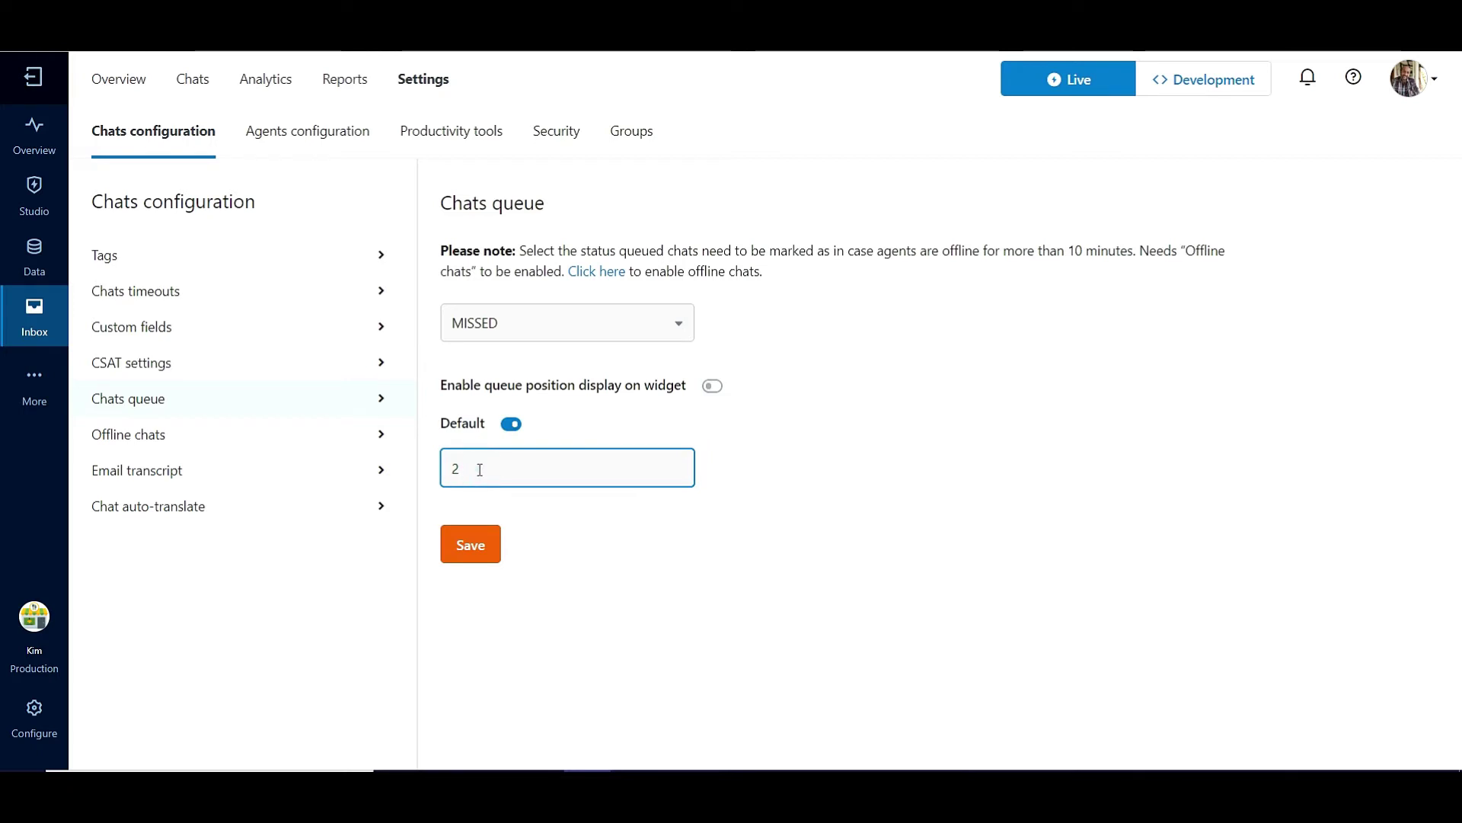
{"action": "key", "text": "BackSpace"}
{"action": "type", "text": "1"}
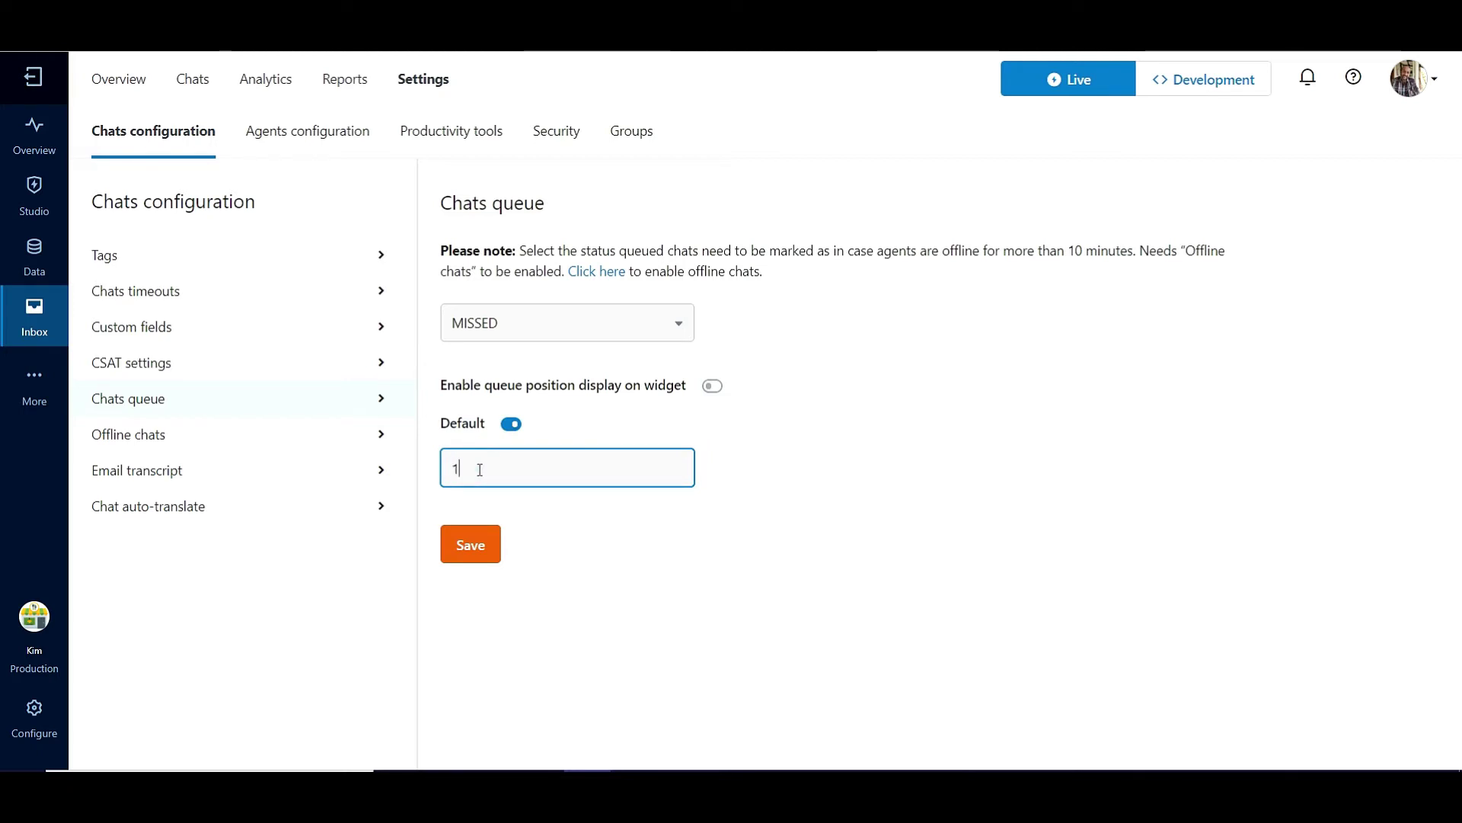
{"action": "left_click", "coordinate": [458, 549]}
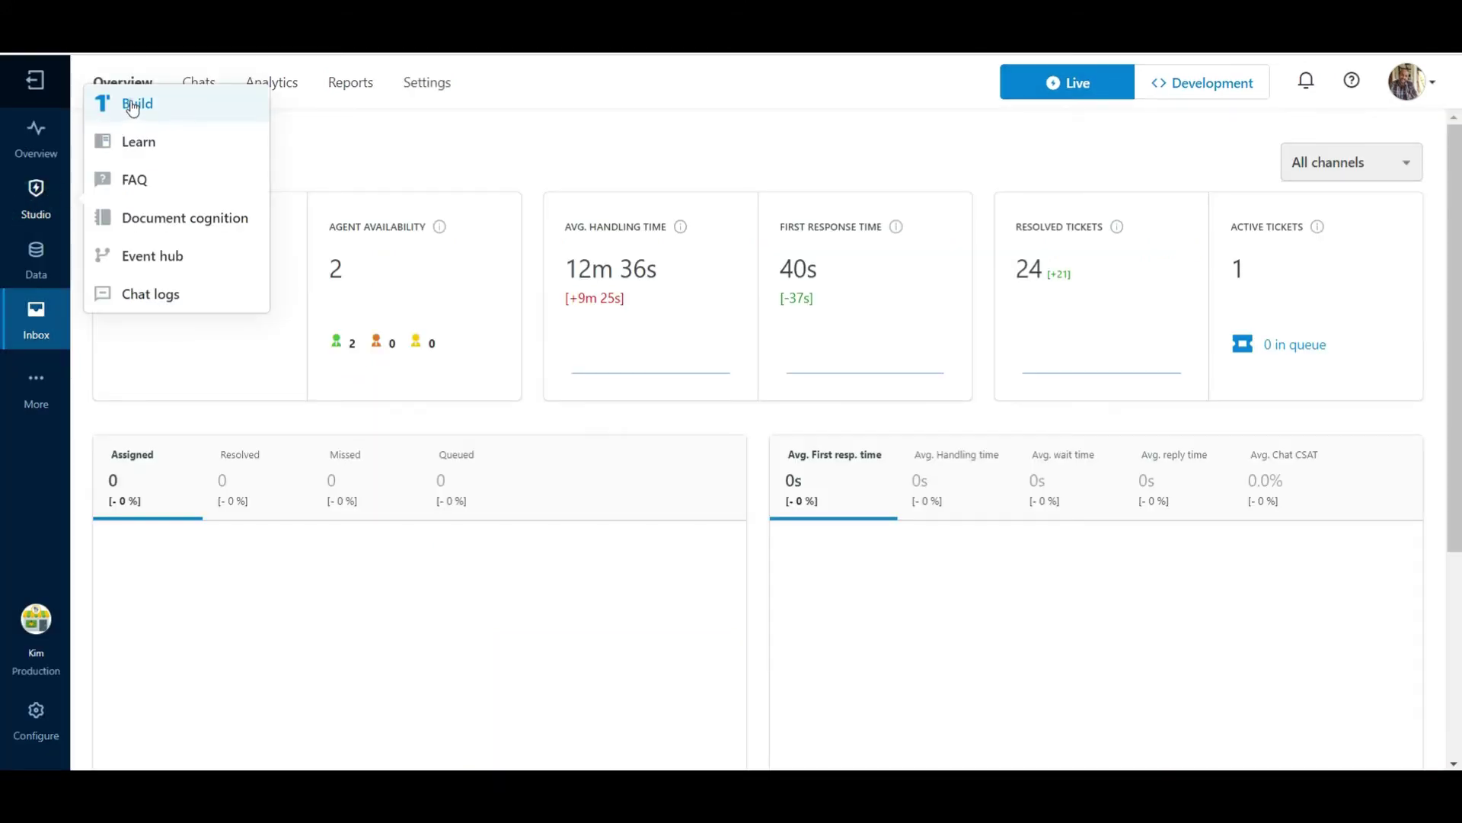
Open the full Chatbot preview page via Studio Build's Try your bot panel
{"action": "left_click", "coordinate": [132, 105]}
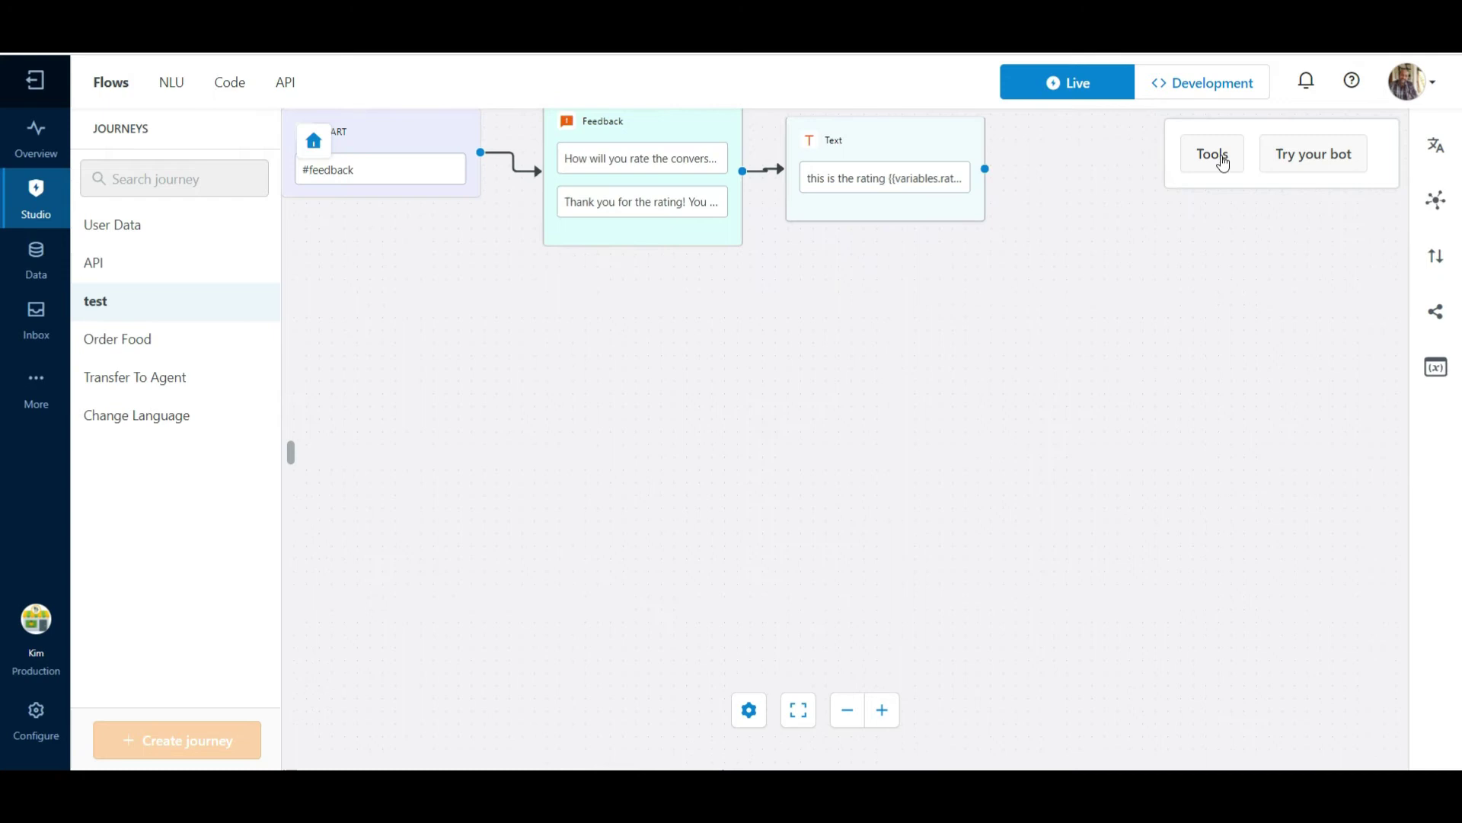
{"action": "left_click", "coordinate": [1291, 152]}
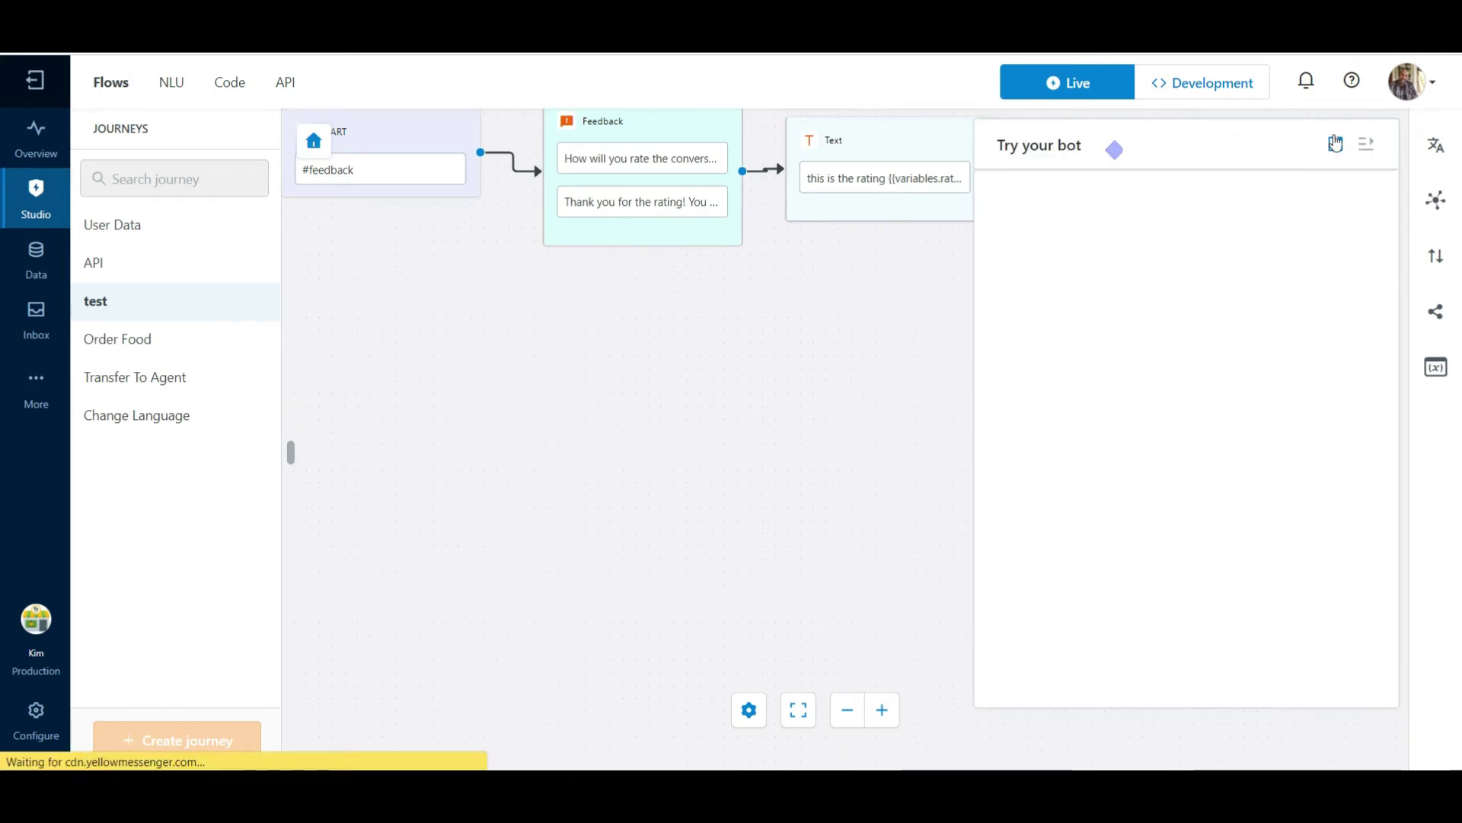
{"action": "left_click", "coordinate": [1335, 142]}
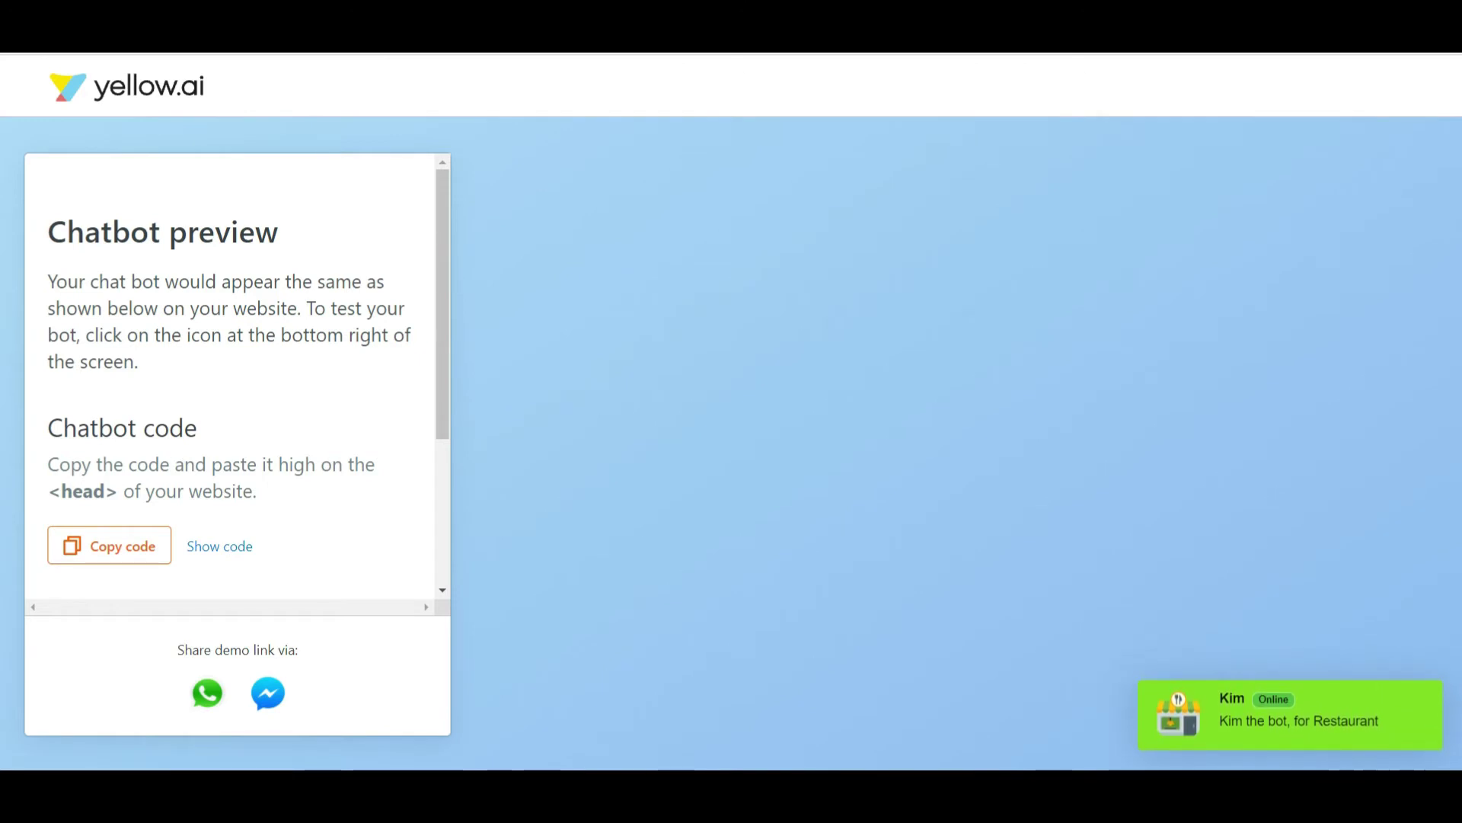
{"action": "right_click", "coordinate": [917, 796]}
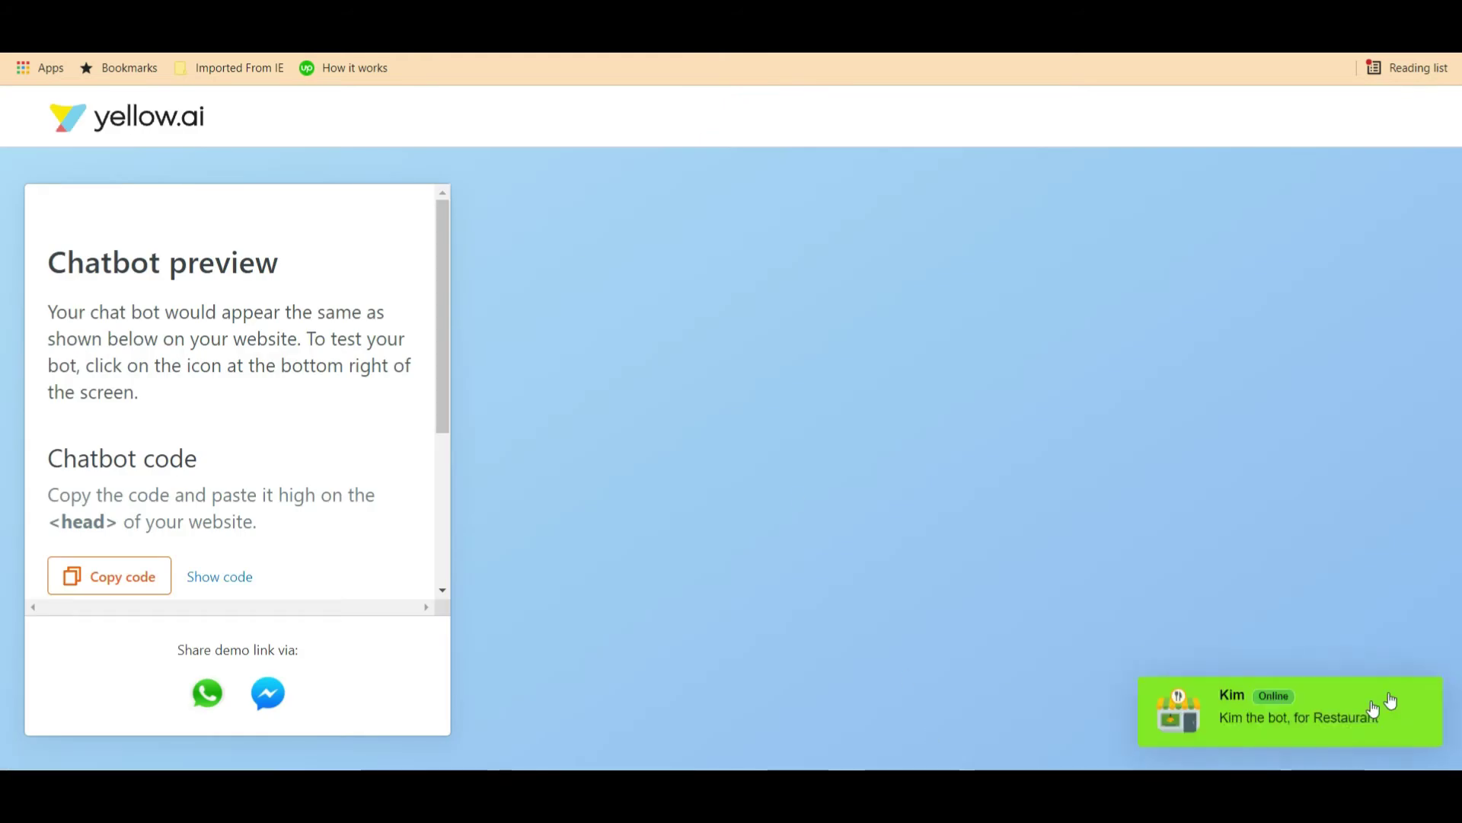
Request a live agent in the Kim bot chat, giving a name, email, phone and 'Order Cancellation'
{"action": "left_click", "coordinate": [1391, 701]}
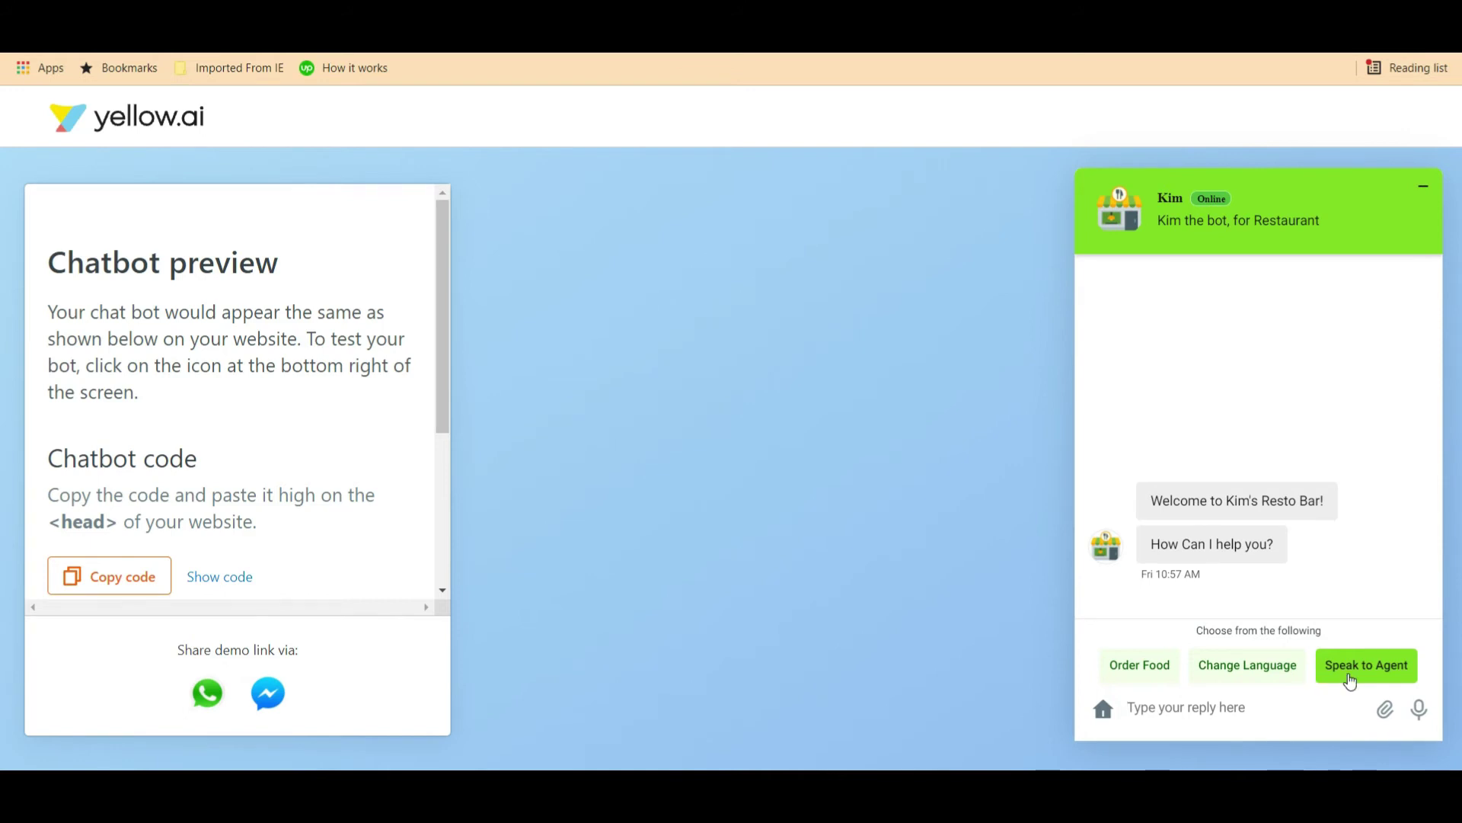
{"action": "left_click", "coordinate": [1350, 680]}
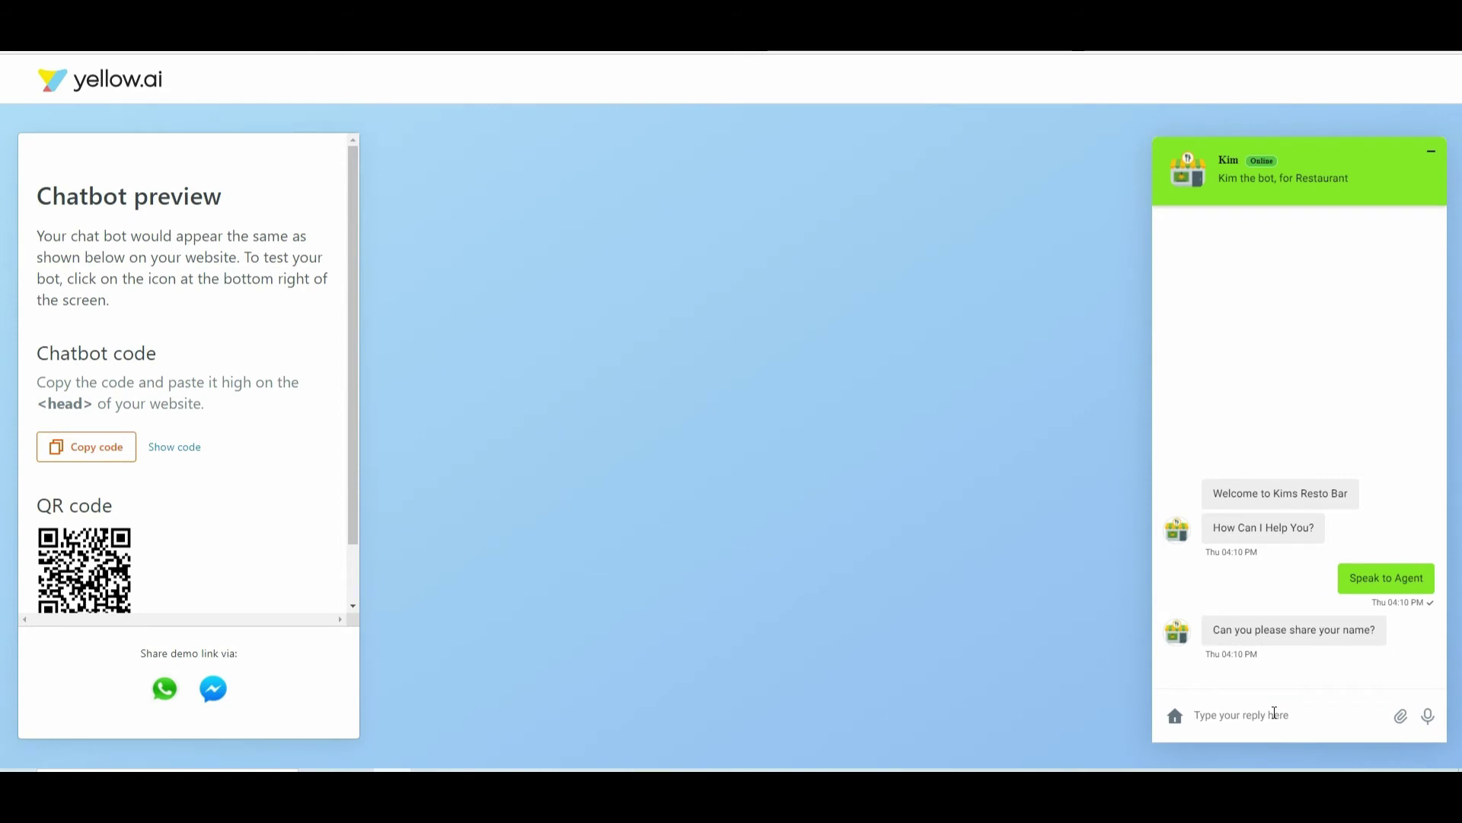
{"action": "left_click", "coordinate": [1274, 712]}
{"action": "type", "text": "Shiva"}
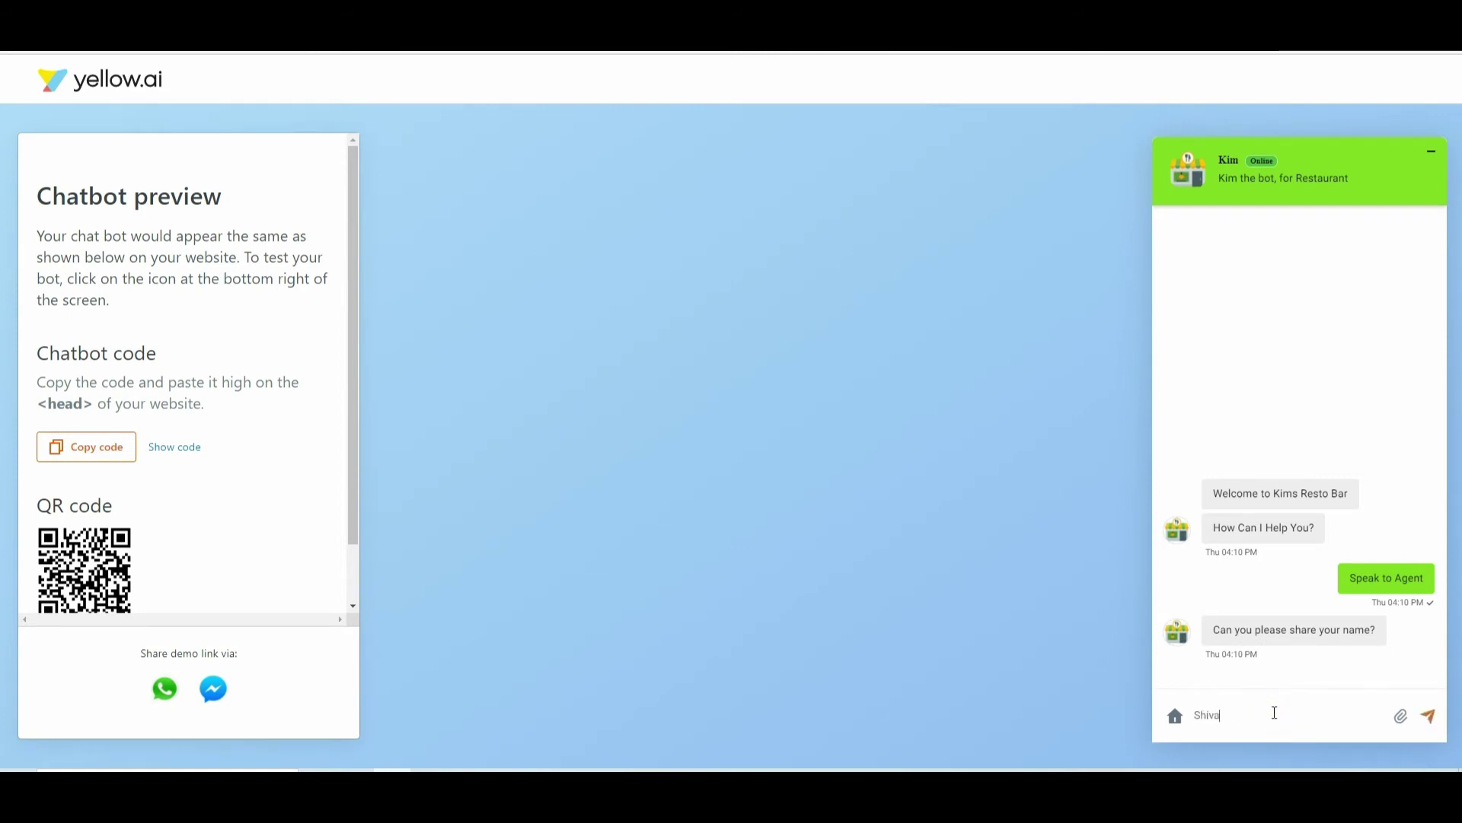
{"action": "key", "text": "Return"}
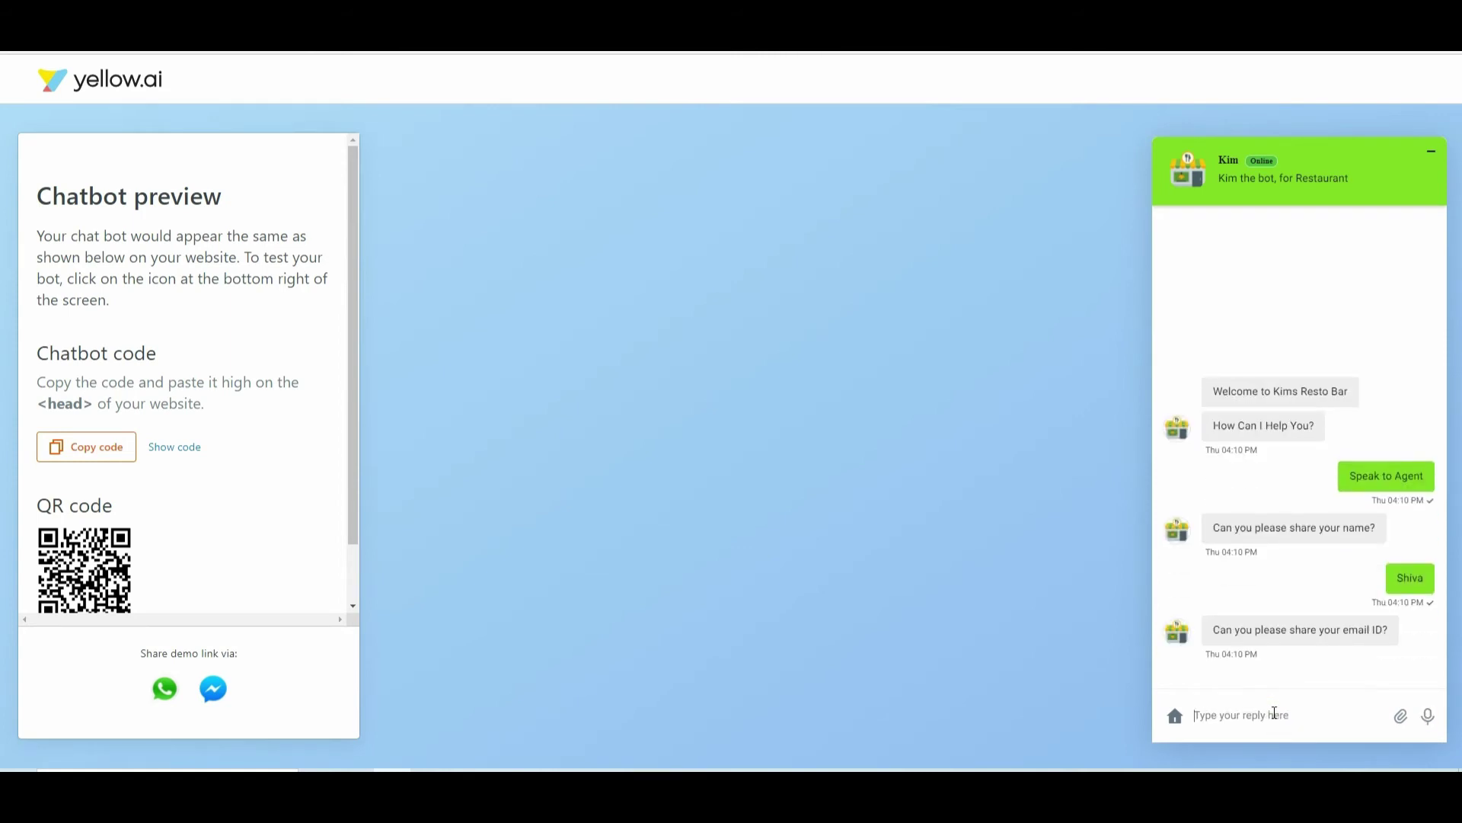
{"action": "key", "text": "Return"}
{"action": "key", "text": "Return"}
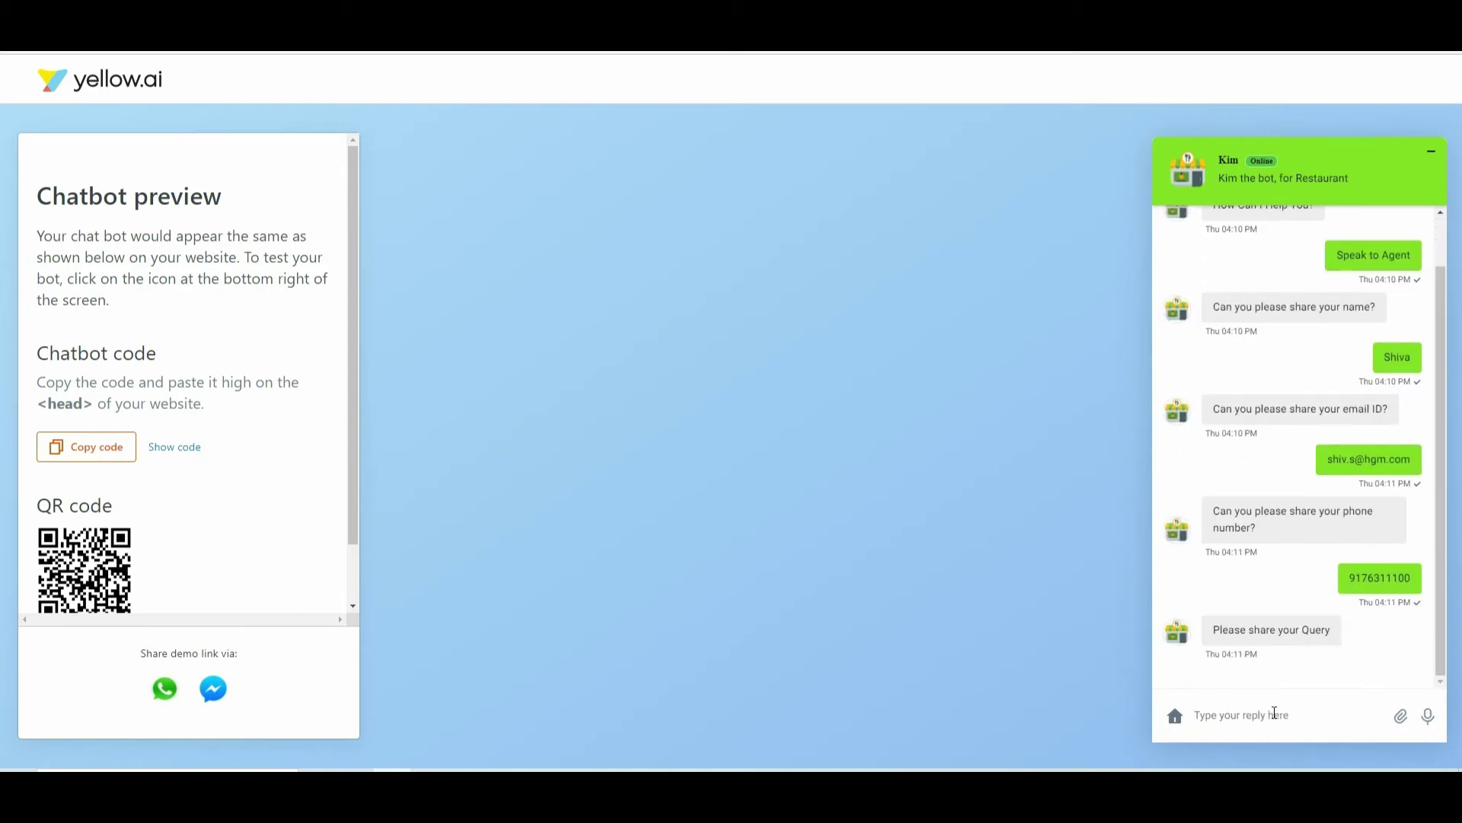
{"action": "type", "text": "Order Cancellation"}
{"action": "key", "text": "Return"}
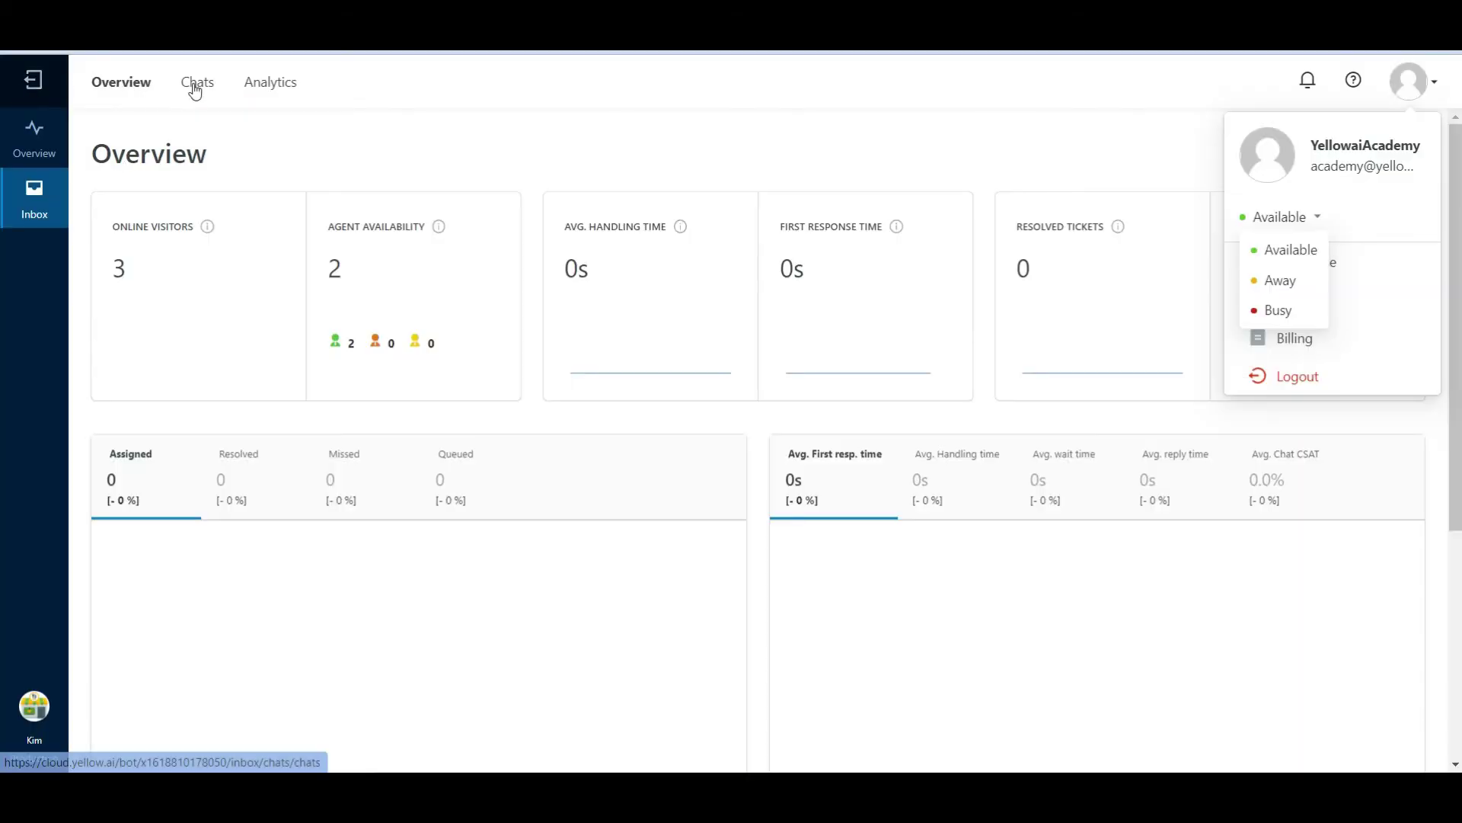
Open the new chat in the inbox and scroll through its full conversation history
{"action": "left_click", "coordinate": [194, 86]}
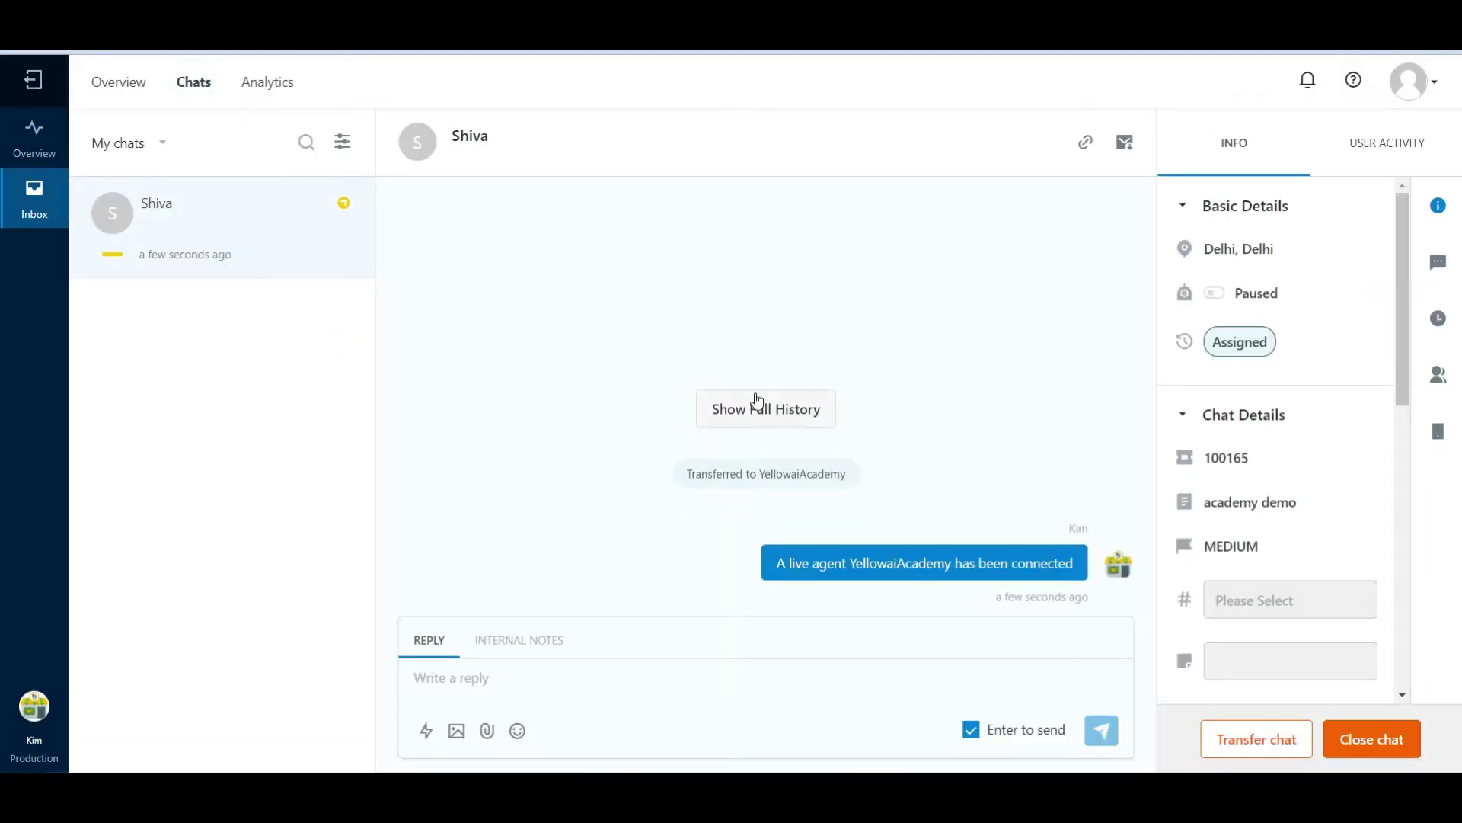
{"action": "left_click", "coordinate": [755, 398]}
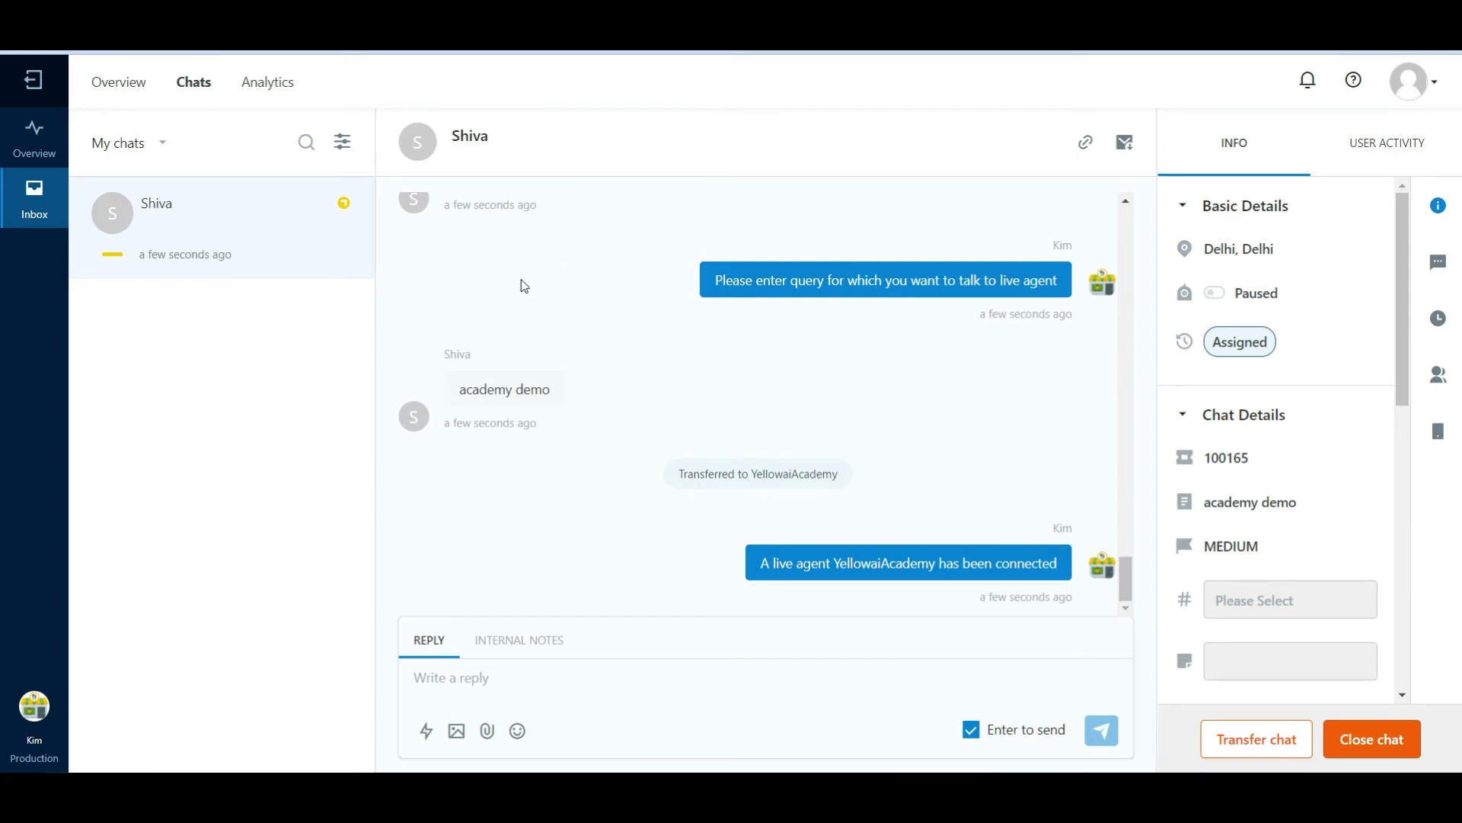
{"action": "scroll", "coordinate": [524, 285], "scroll_direction": "up", "scroll_amount": 5}
{"action": "scroll", "coordinate": [524, 285], "scroll_direction": "down", "scroll_amount": 10}
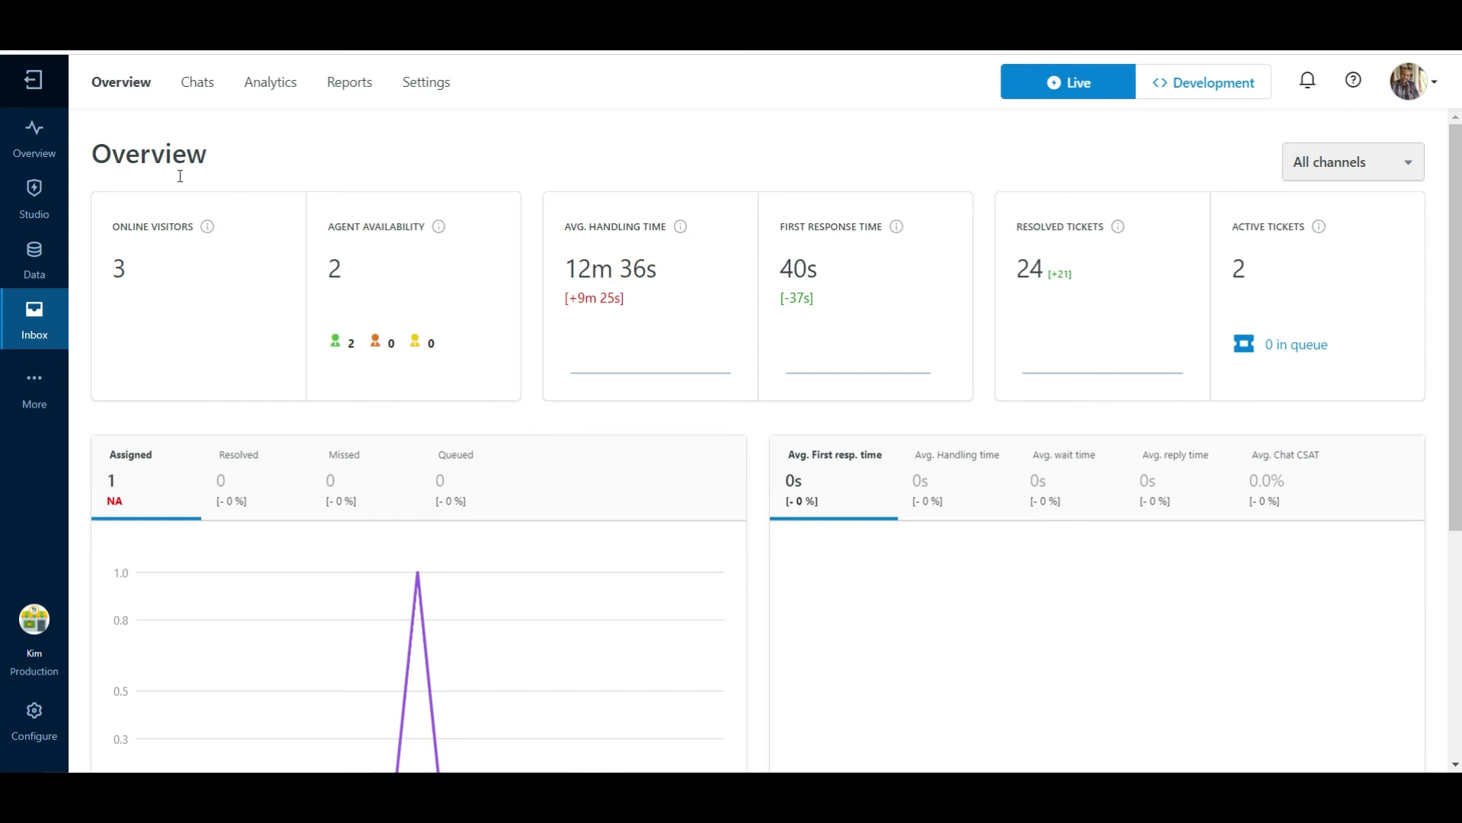
In Chats, browse the Info panel, chat views and search, then open the filter dialog
{"action": "left_click", "coordinate": [200, 84]}
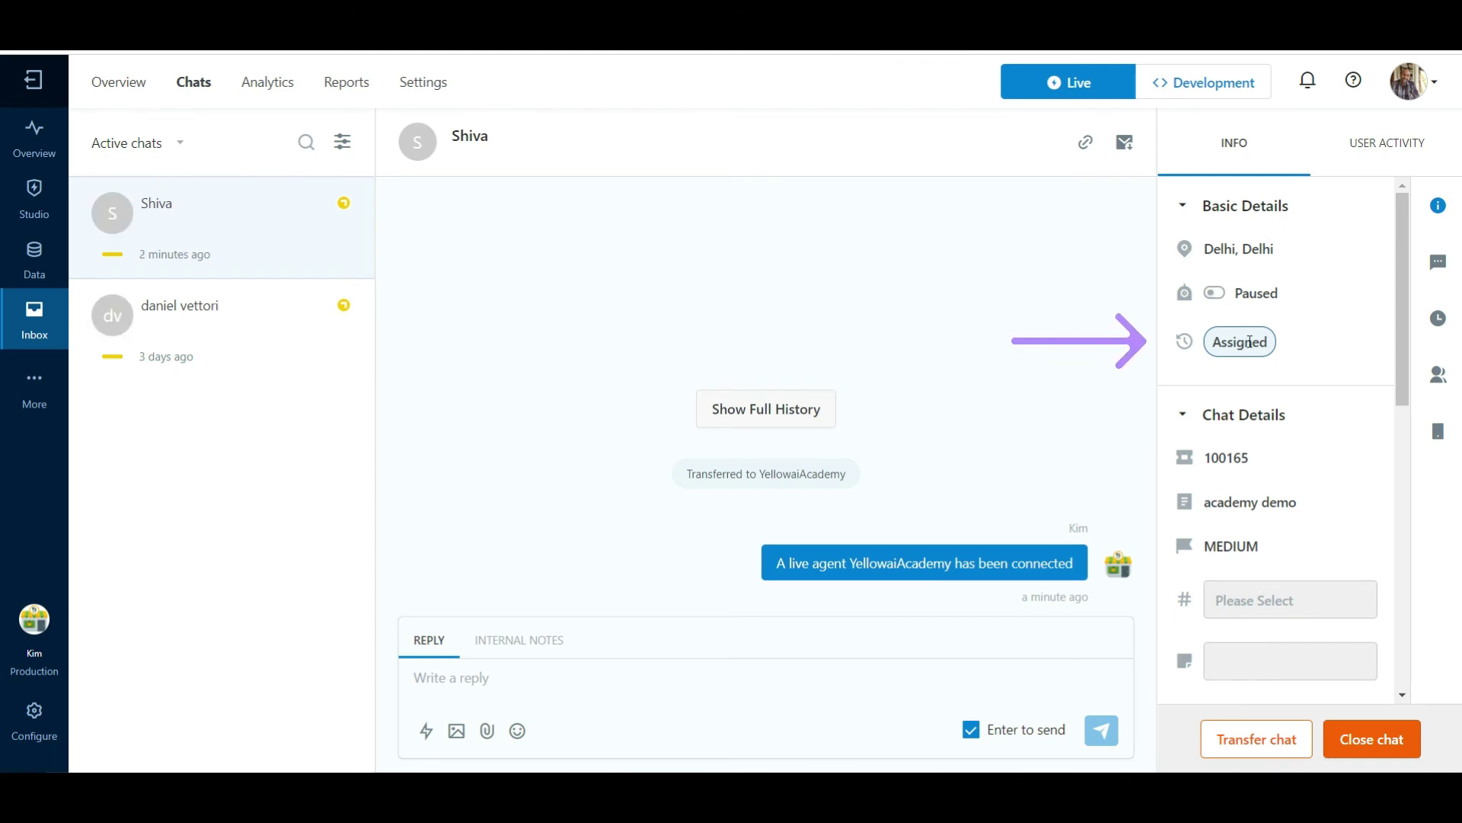
{"action": "scroll", "coordinate": [1341, 457], "scroll_direction": "down", "scroll_amount": 5}
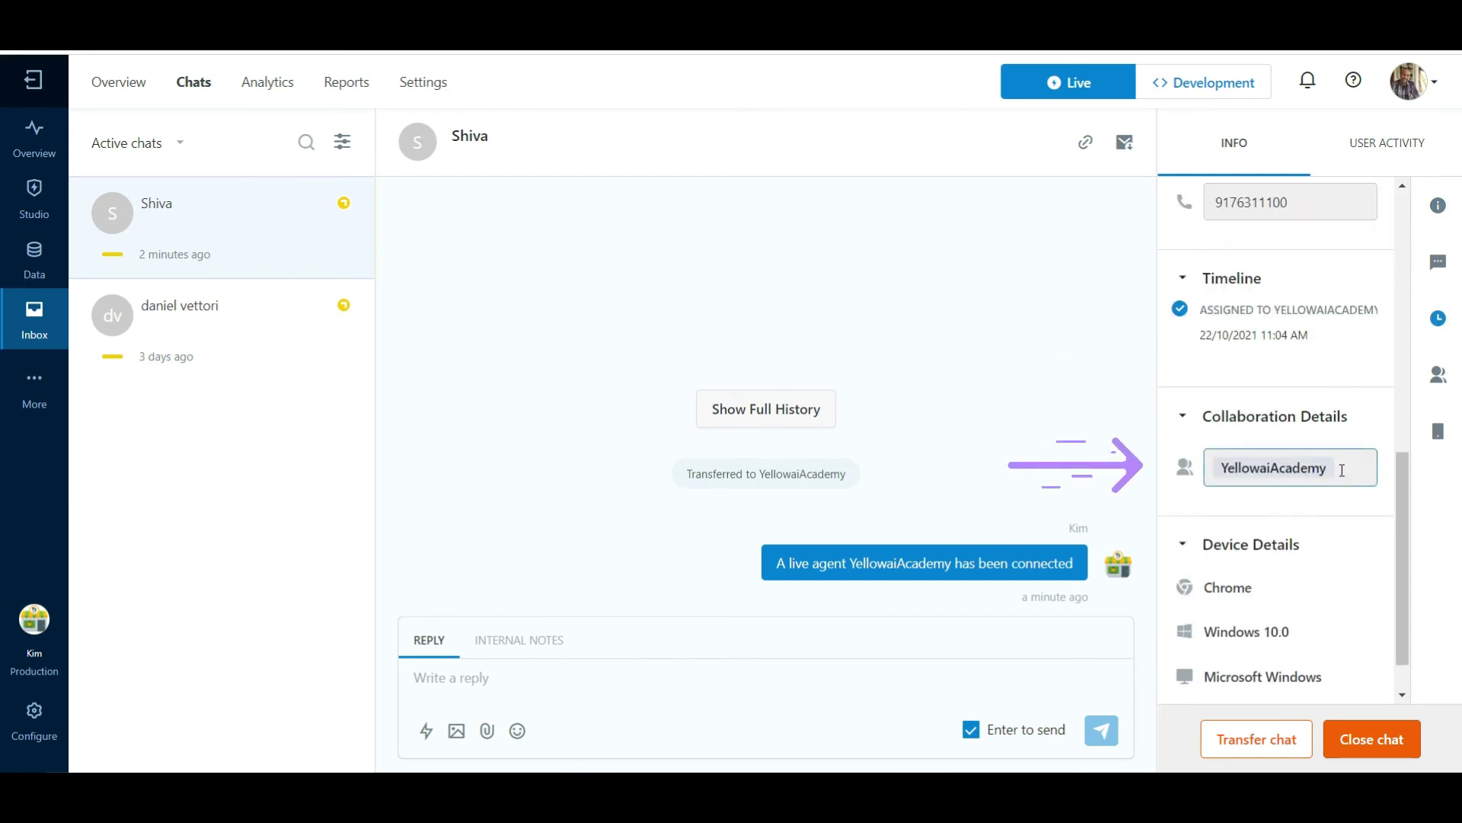
{"action": "scroll", "coordinate": [1342, 470], "scroll_direction": "up", "scroll_amount": 5}
{"action": "left_click", "coordinate": [180, 145]}
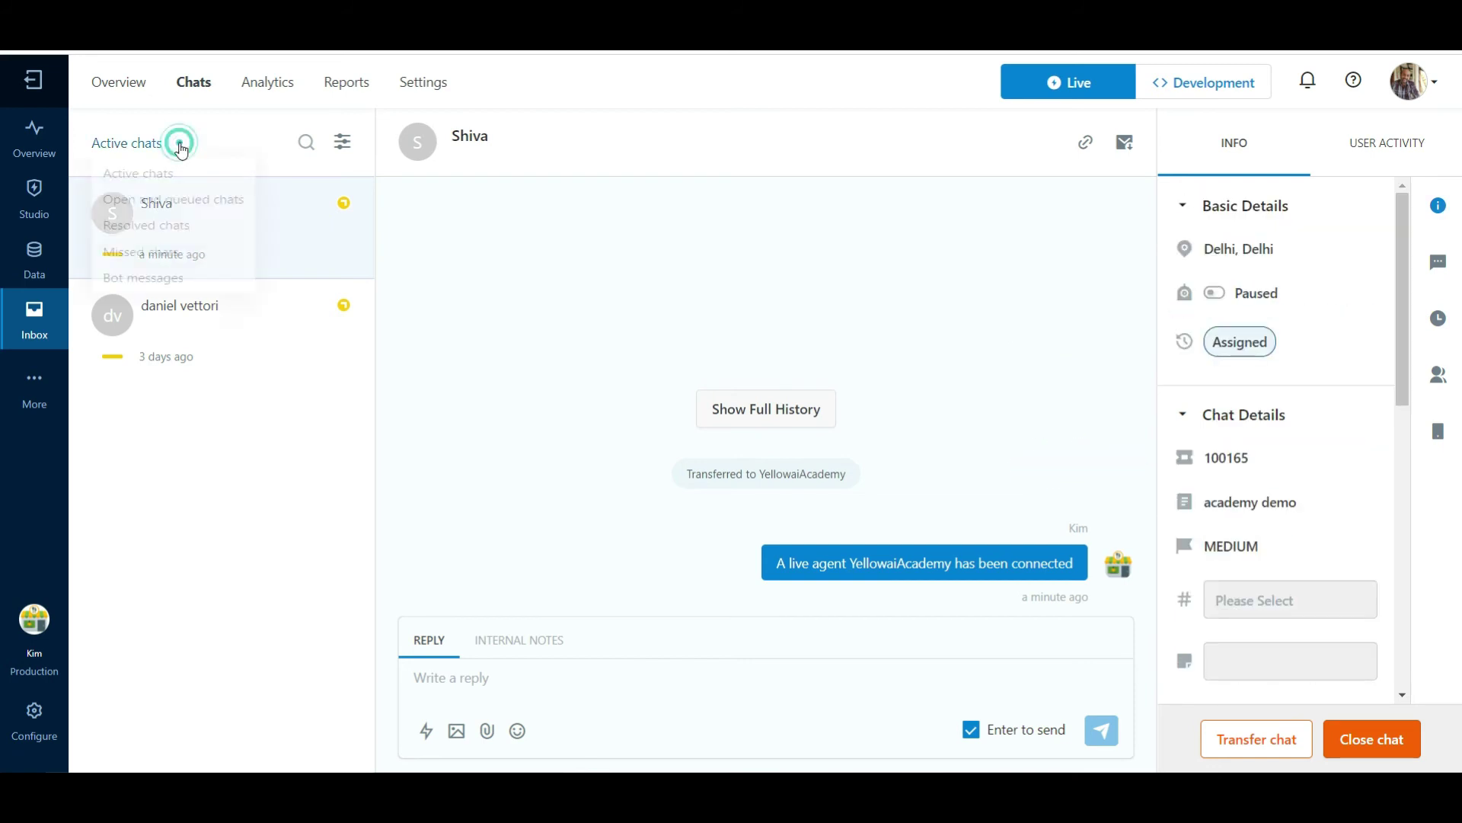
{"action": "left_click", "coordinate": [306, 143]}
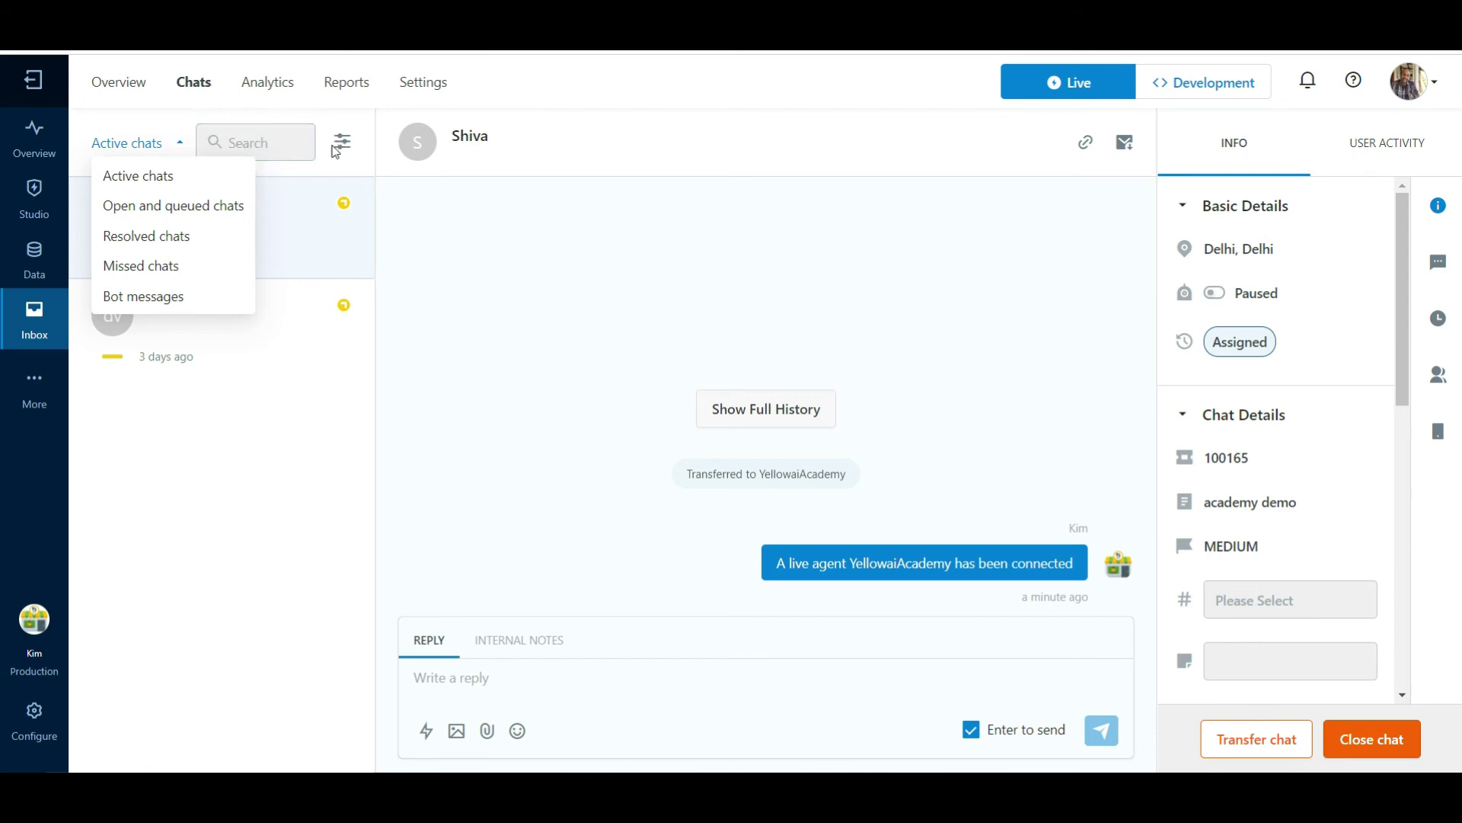
{"action": "left_click", "coordinate": [342, 146]}
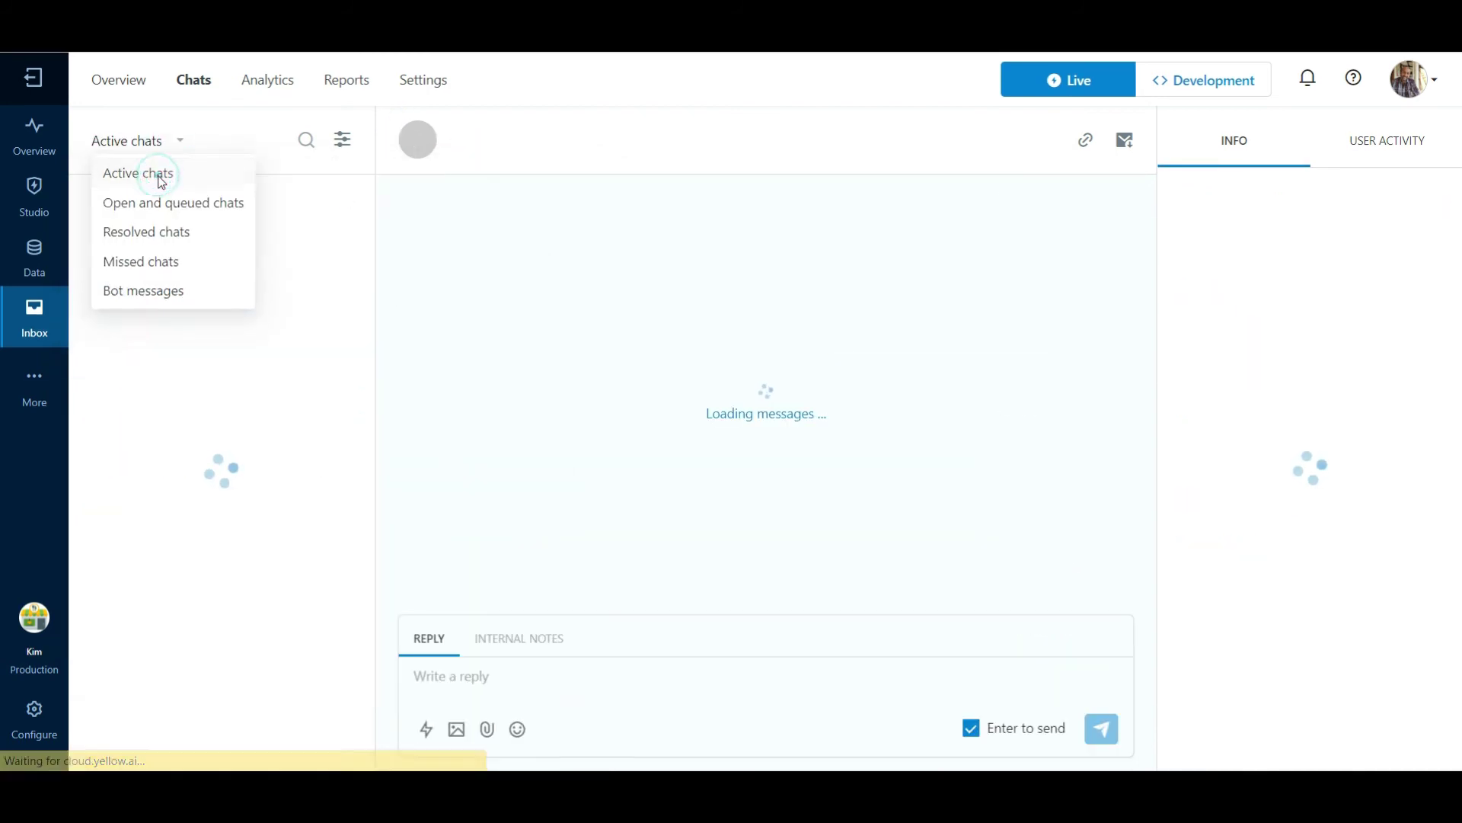
Close and reopen the Active chats dropdown to list the available chat views
{"action": "left_click", "coordinate": [153, 173]}
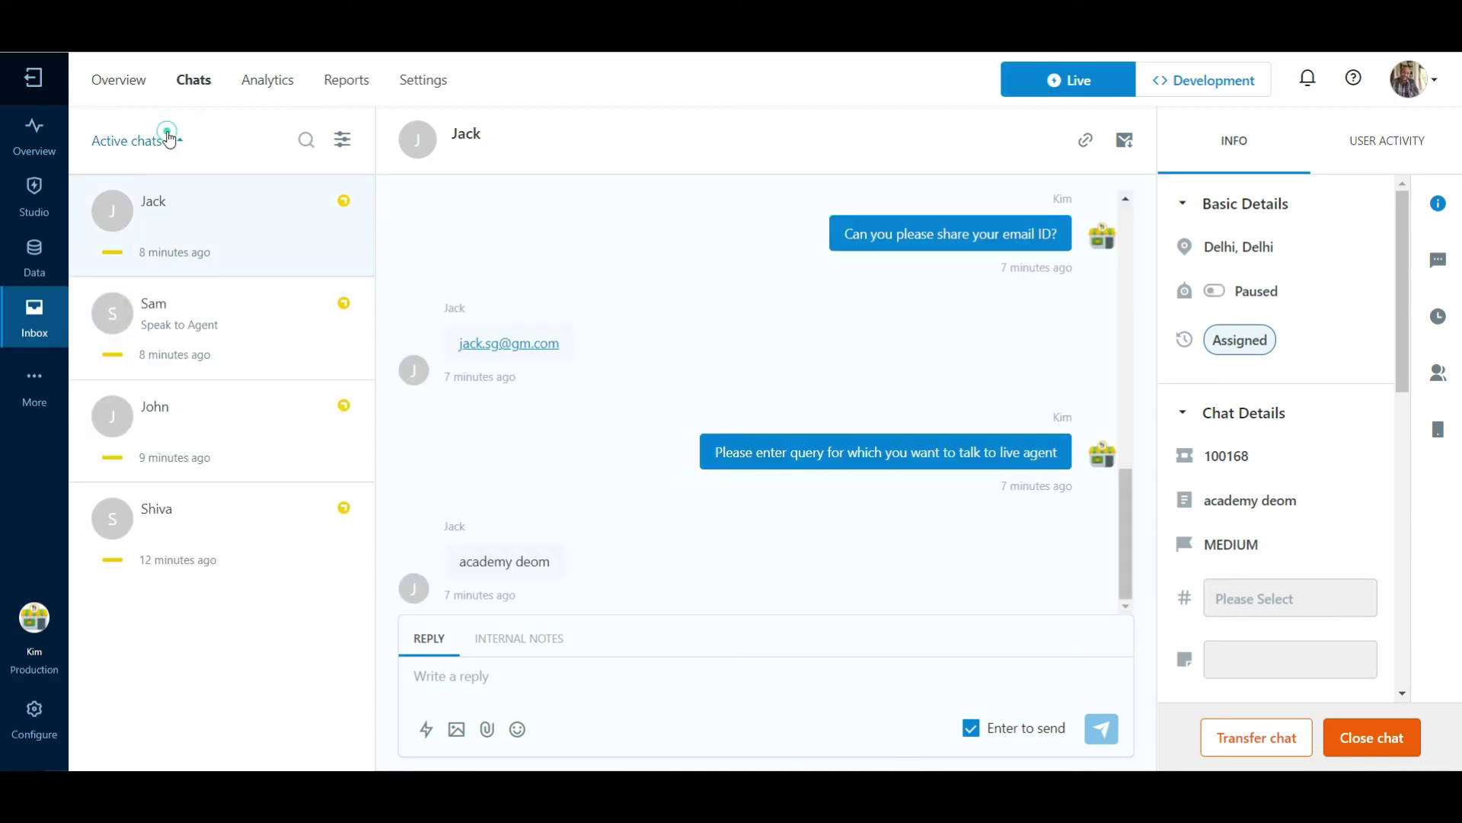
{"action": "left_click", "coordinate": [169, 140]}
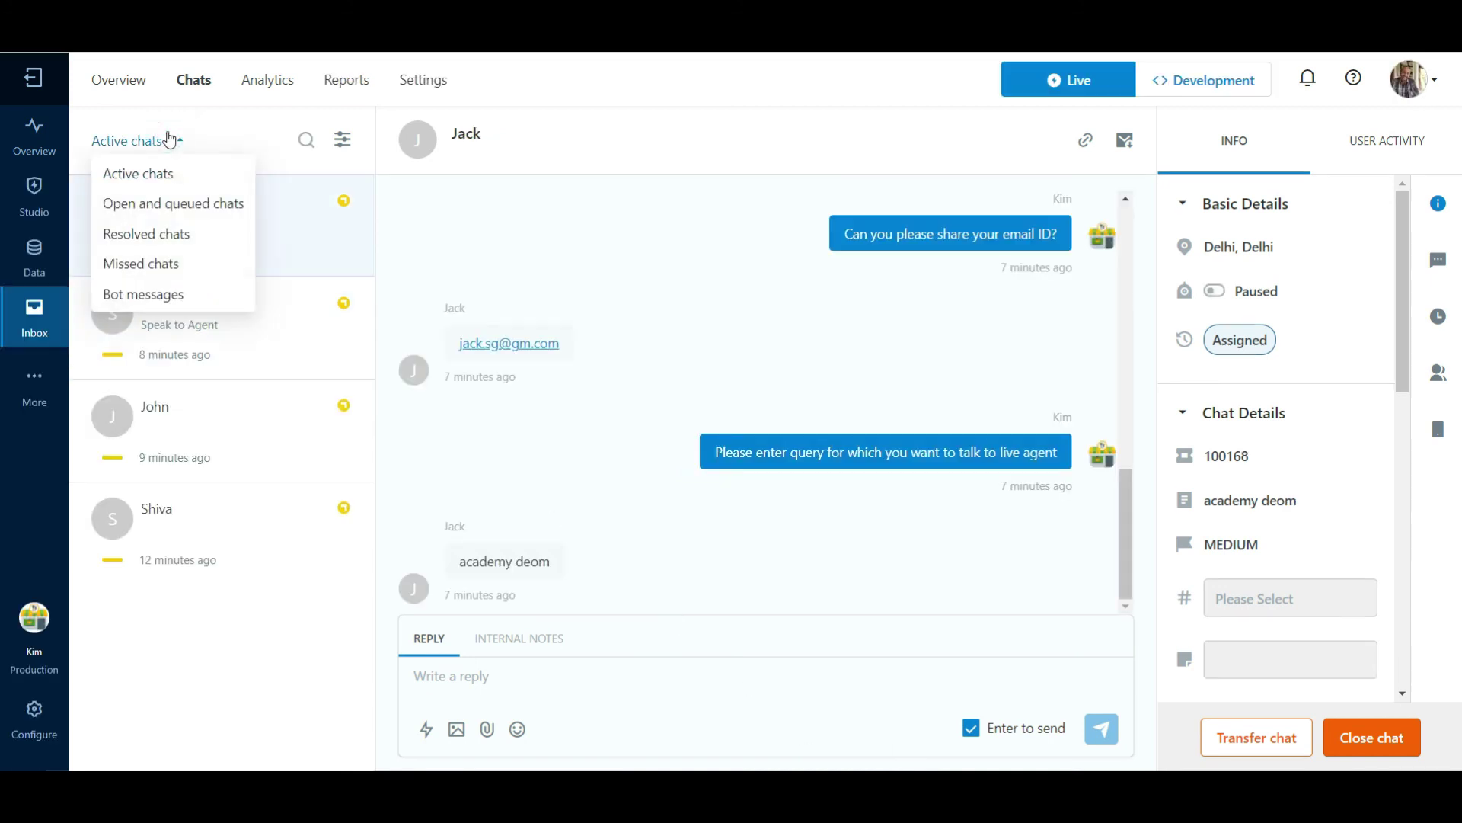
Filter the chat list to show Open and queued chats
{"action": "left_click", "coordinate": [145, 207]}
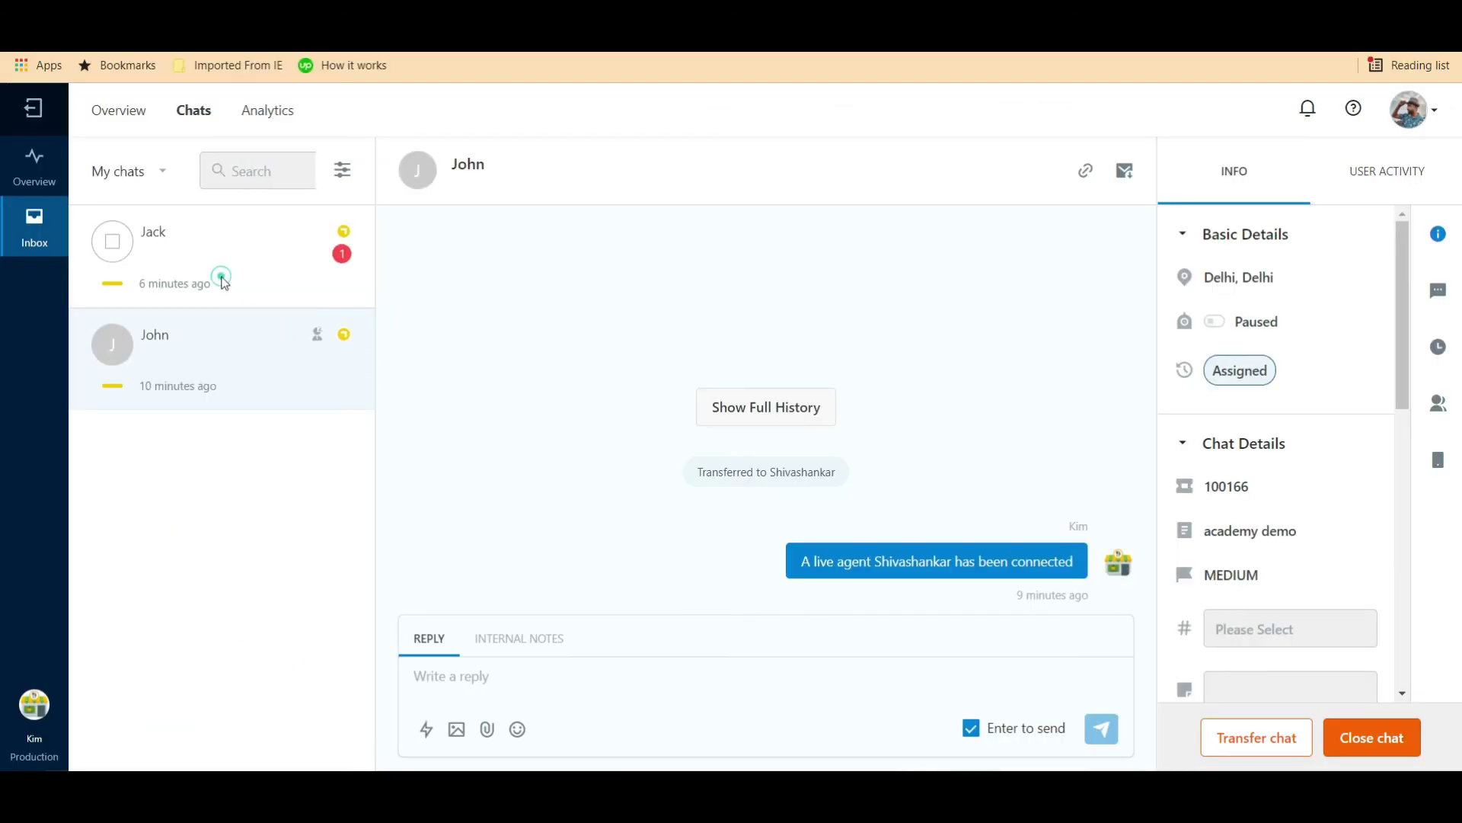
Close the agent's currently assigned chat ticket and confirm, so the queued chat arrives as a new ticket
{"action": "left_click", "coordinate": [219, 278]}
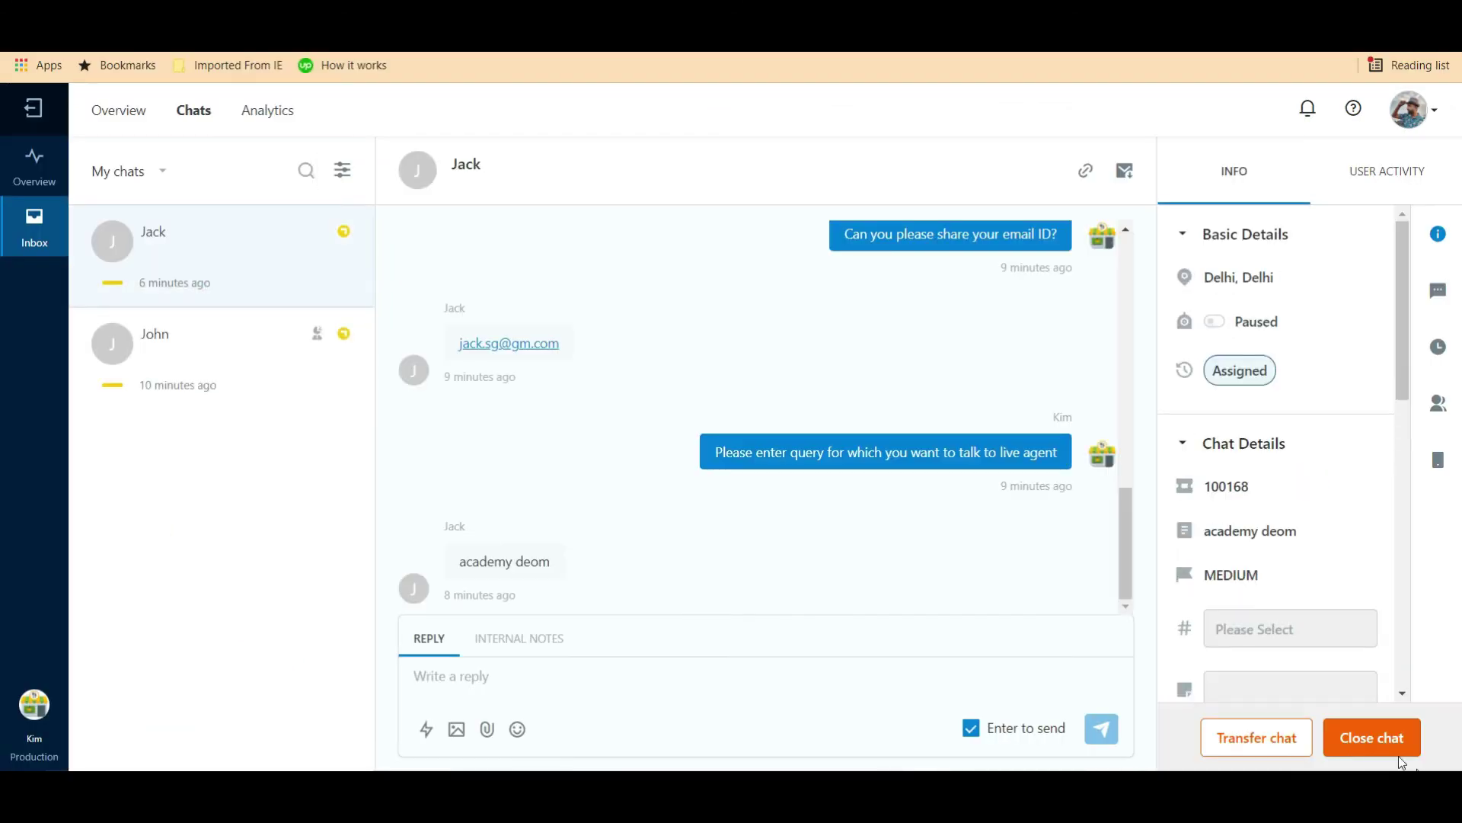
{"action": "left_click", "coordinate": [1382, 742]}
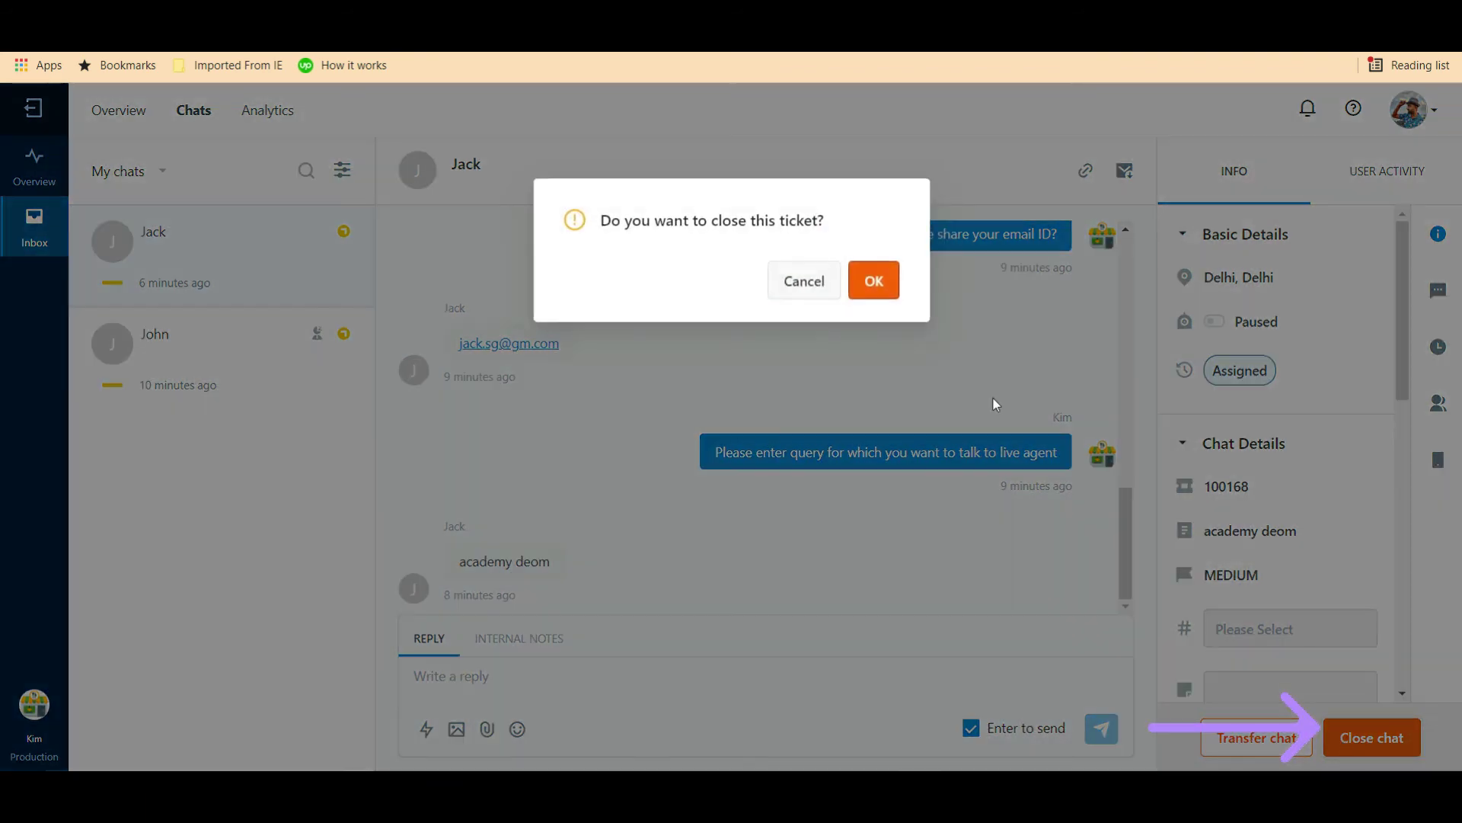
{"action": "left_click", "coordinate": [875, 279]}
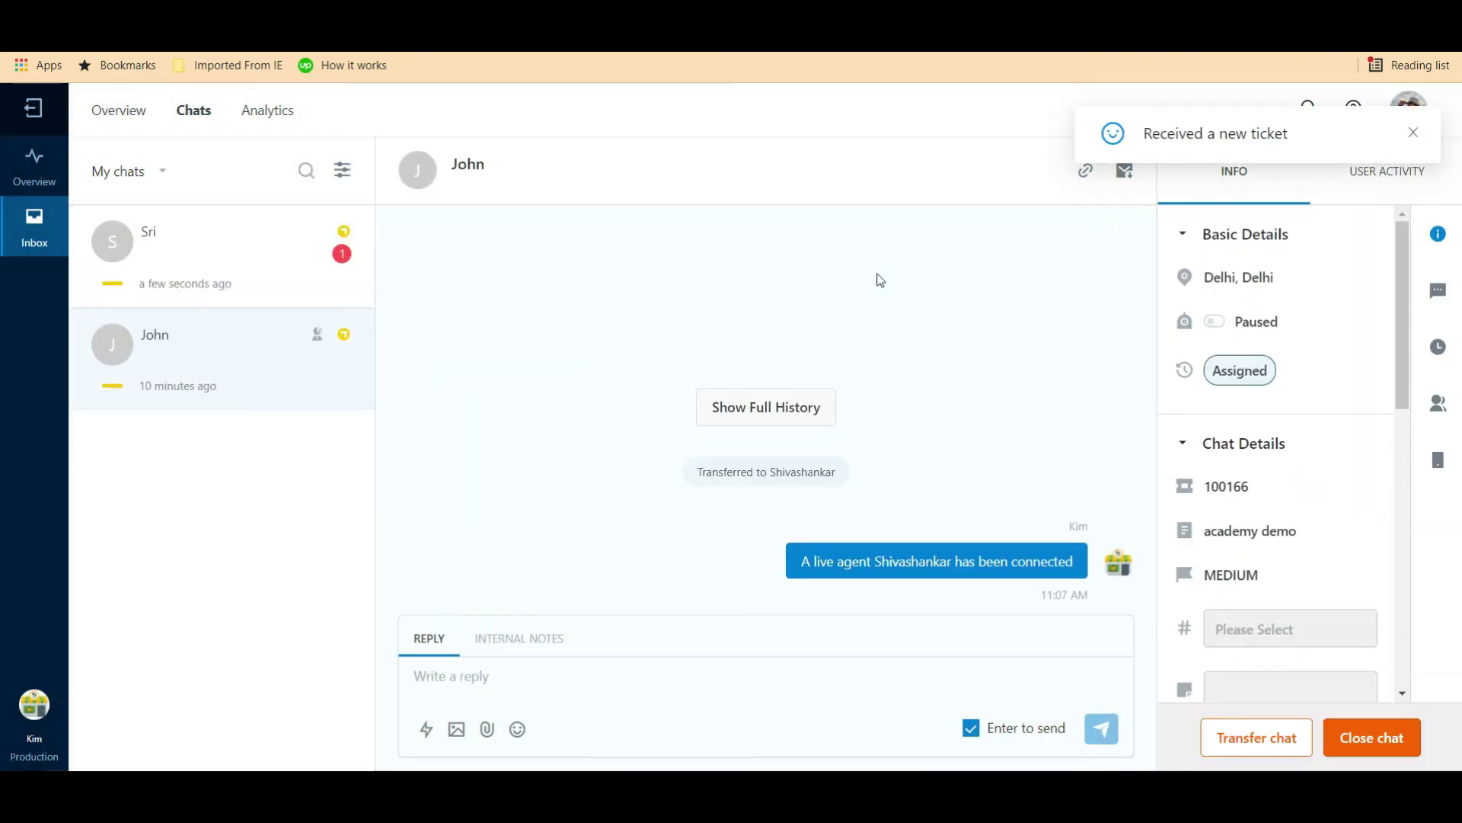